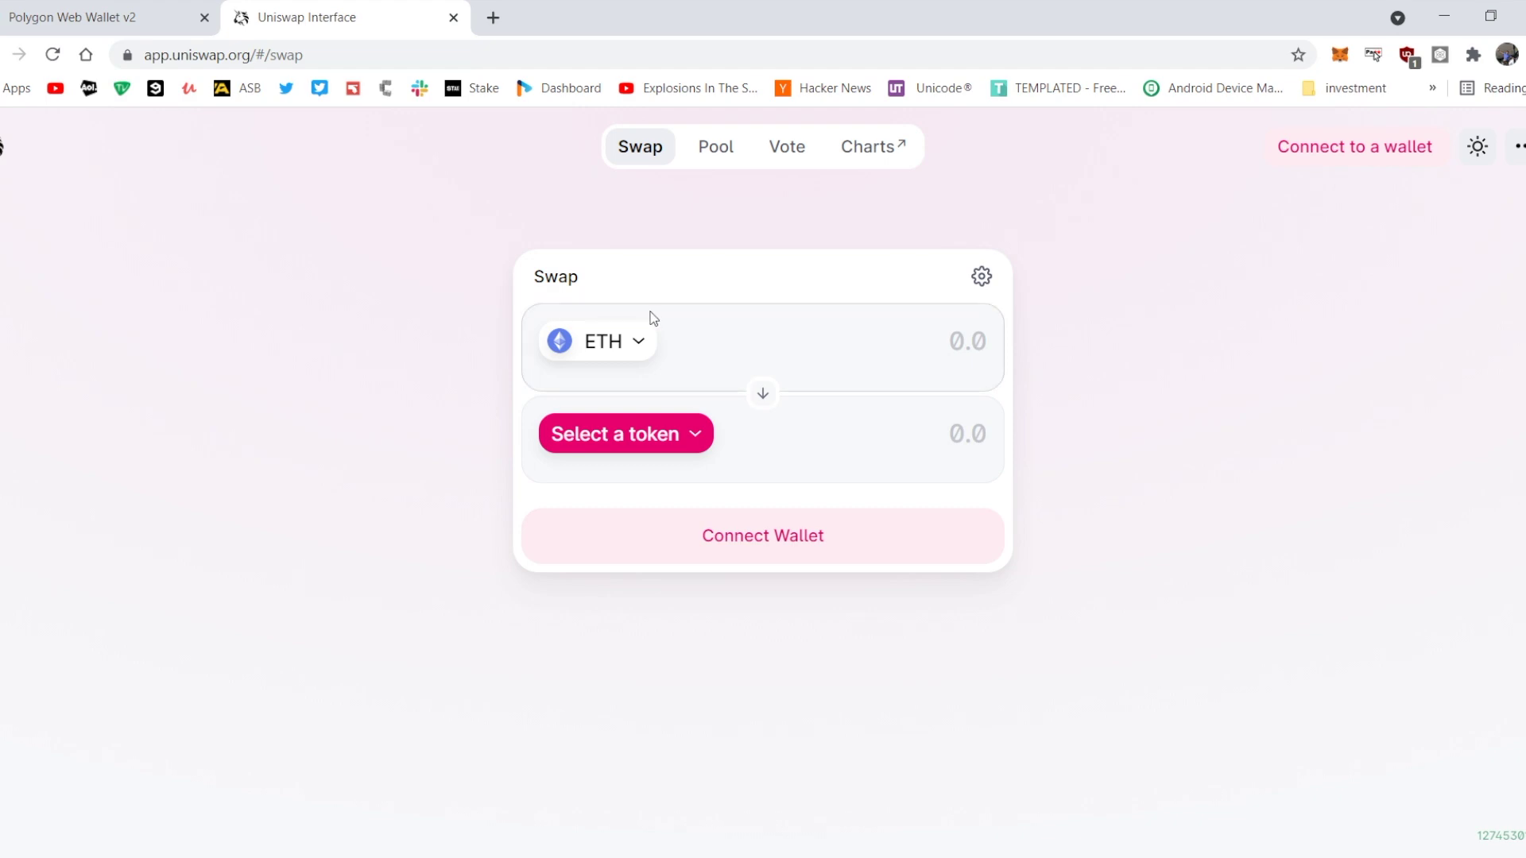
- Pick MATIC as the token to receive and enter 50 ETH, checking the ~97037.7 MATIC quote
click(656, 433)
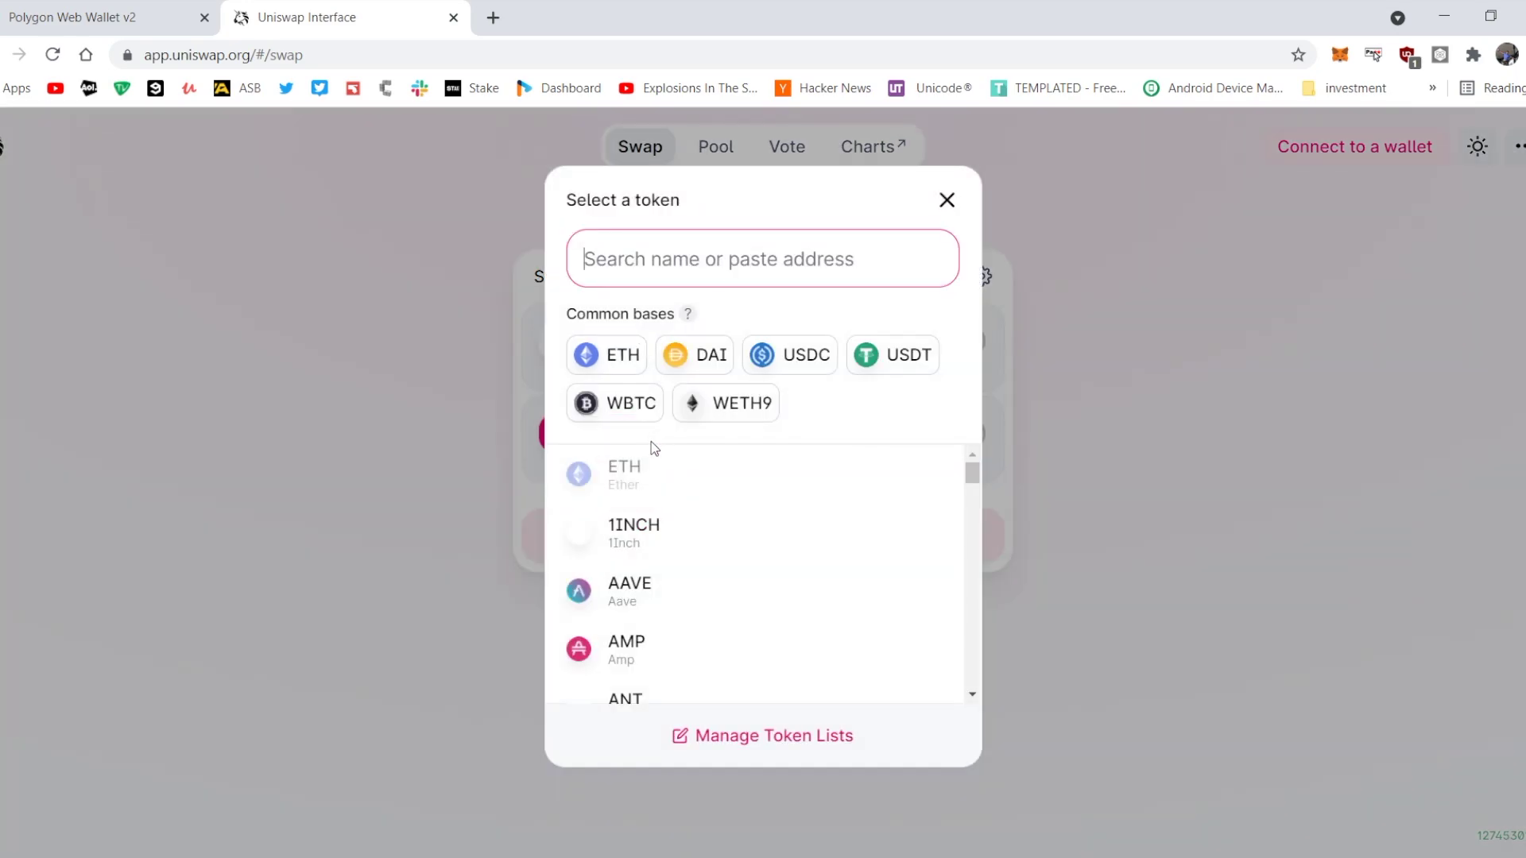
text(maitc)
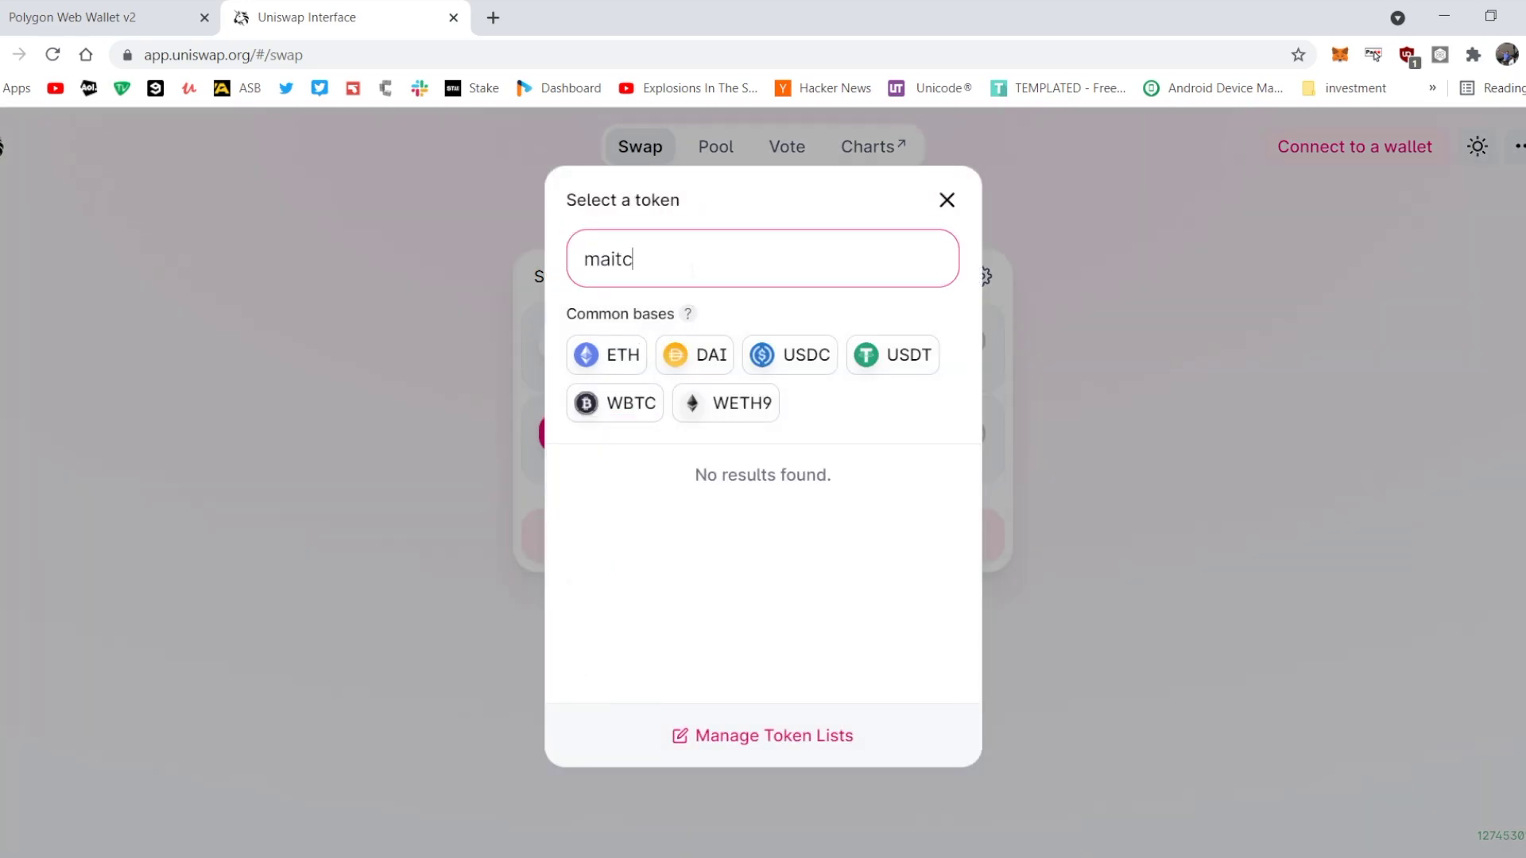
text(ic)
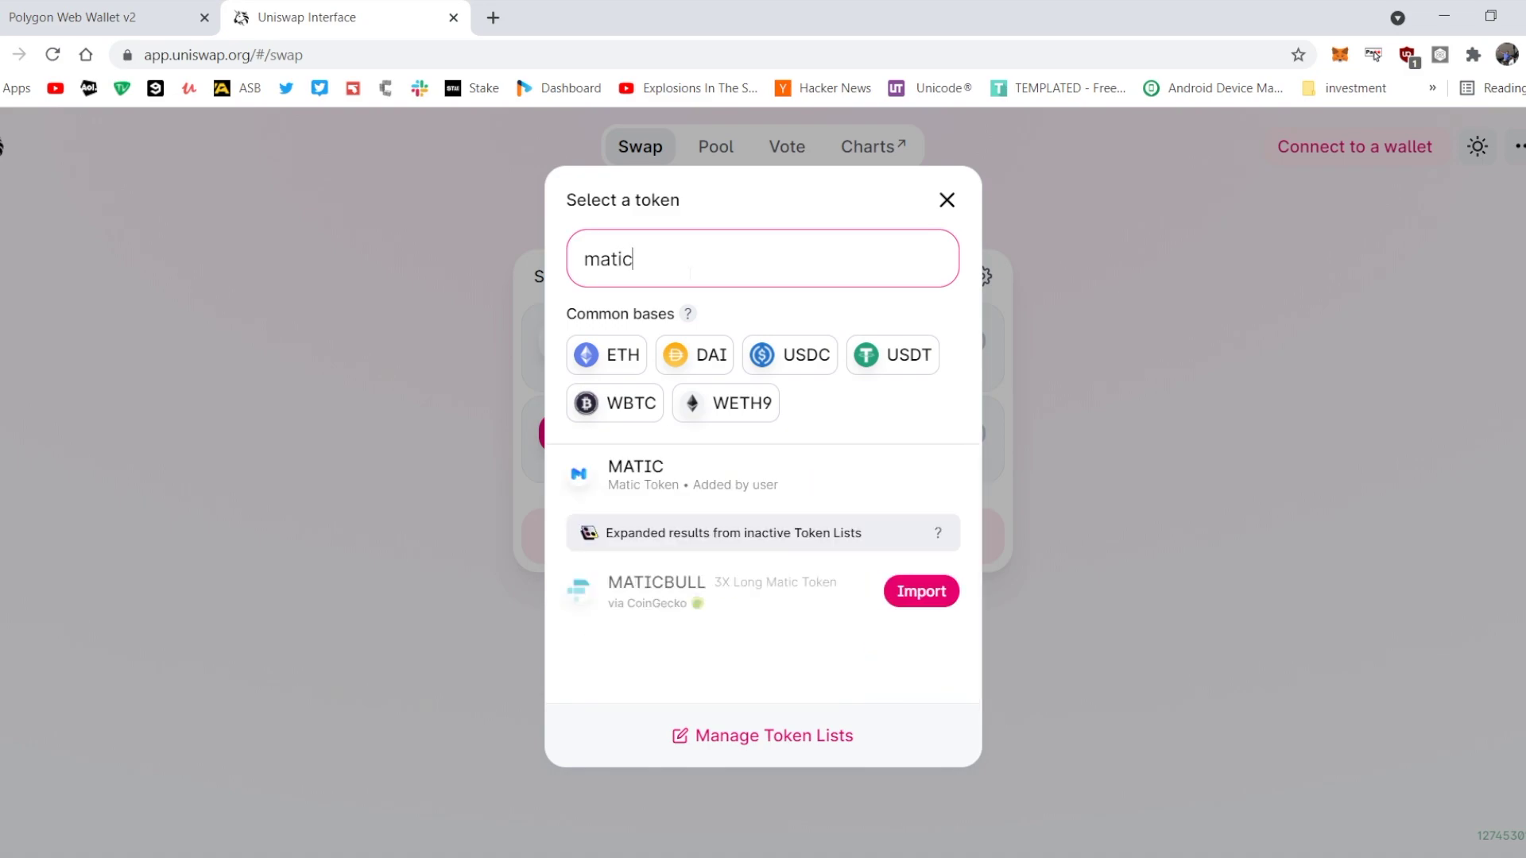
click(716, 469)
click(742, 327)
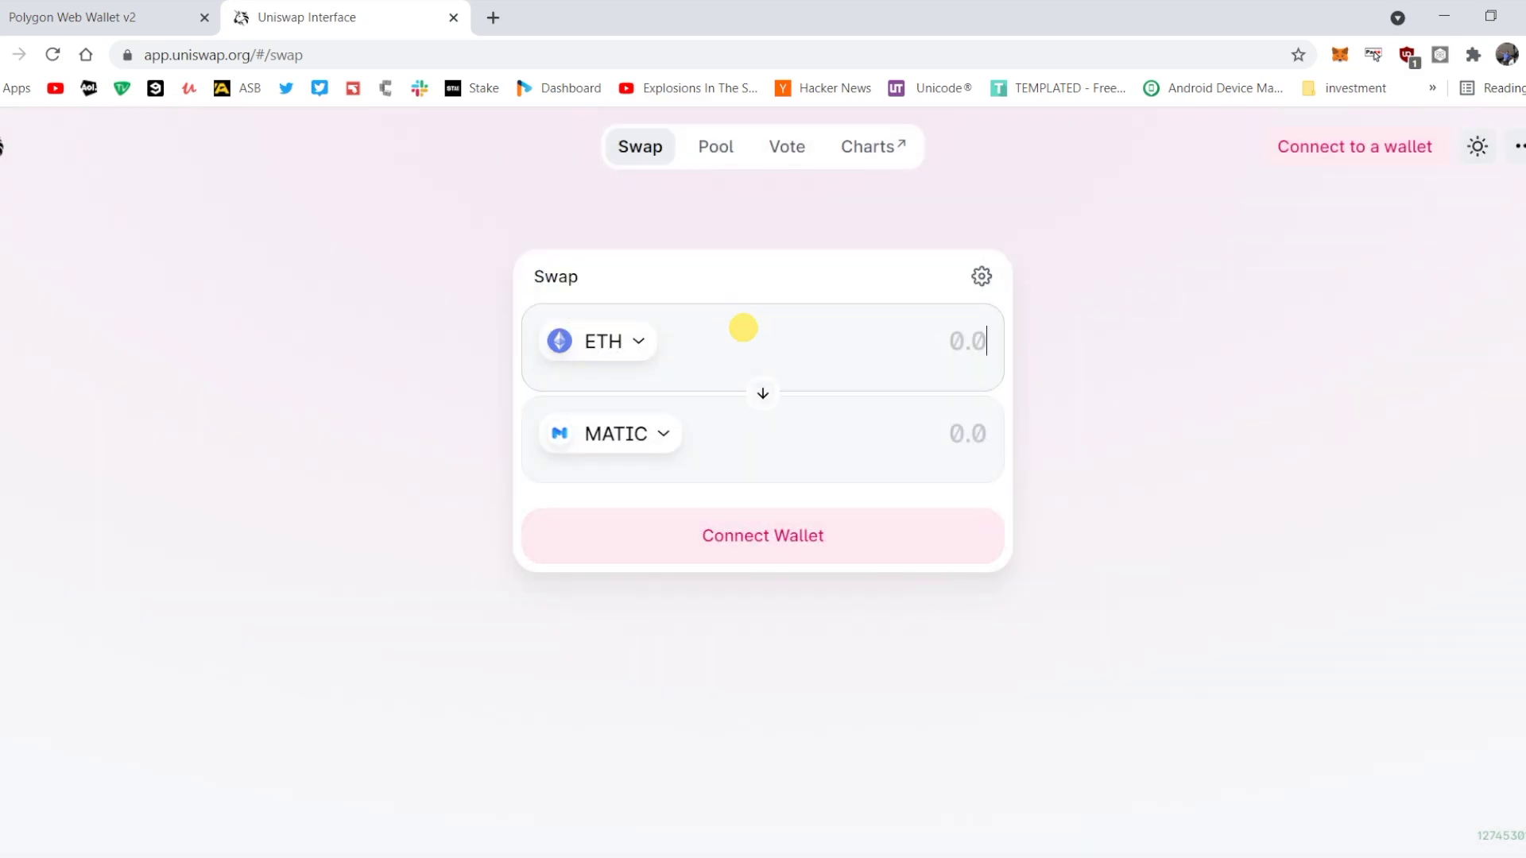
text(50)
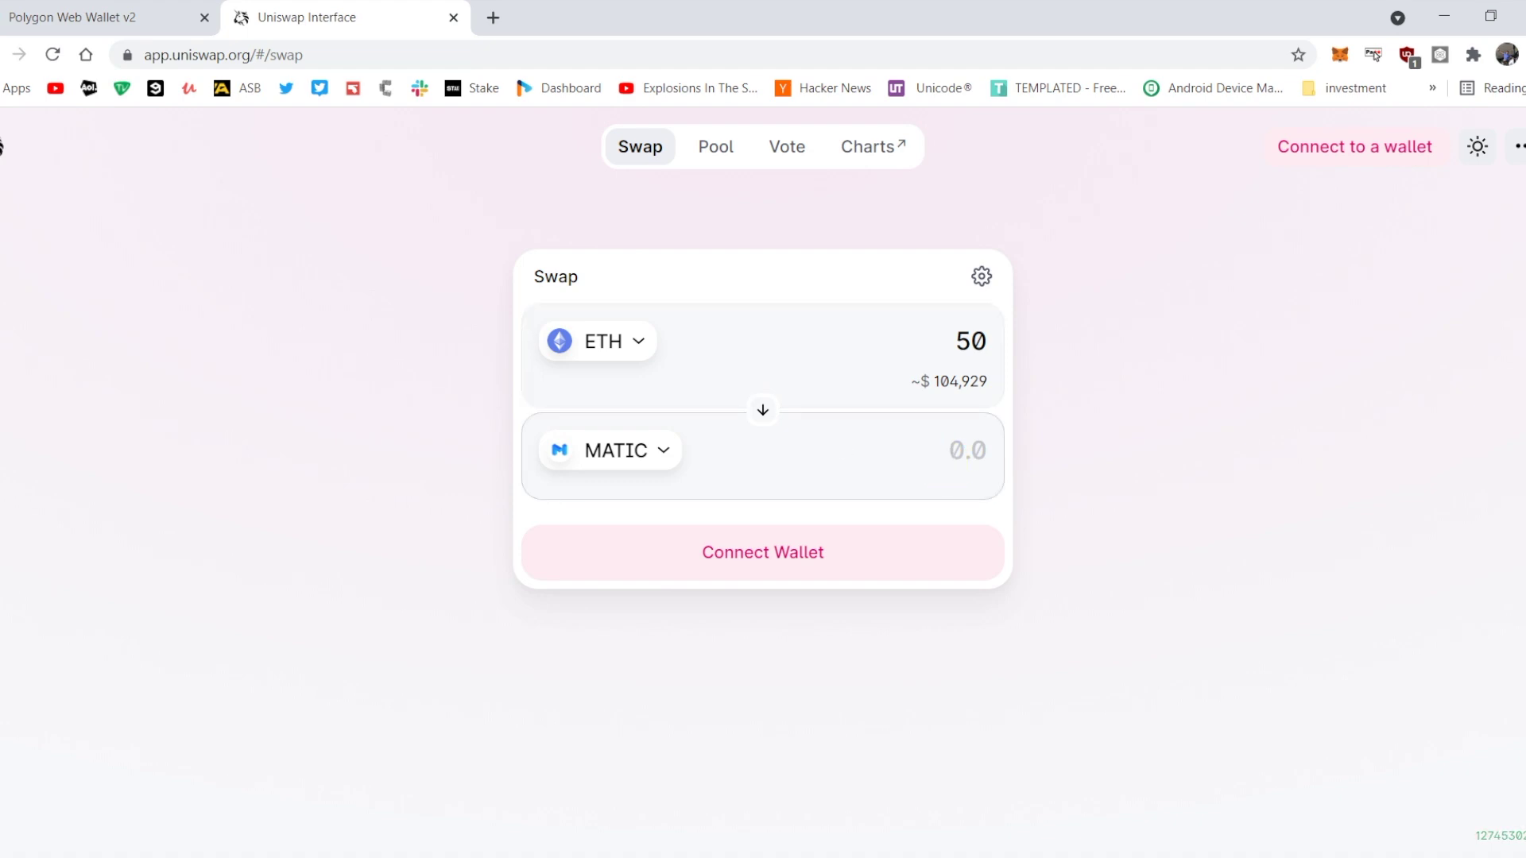
click(977, 446)
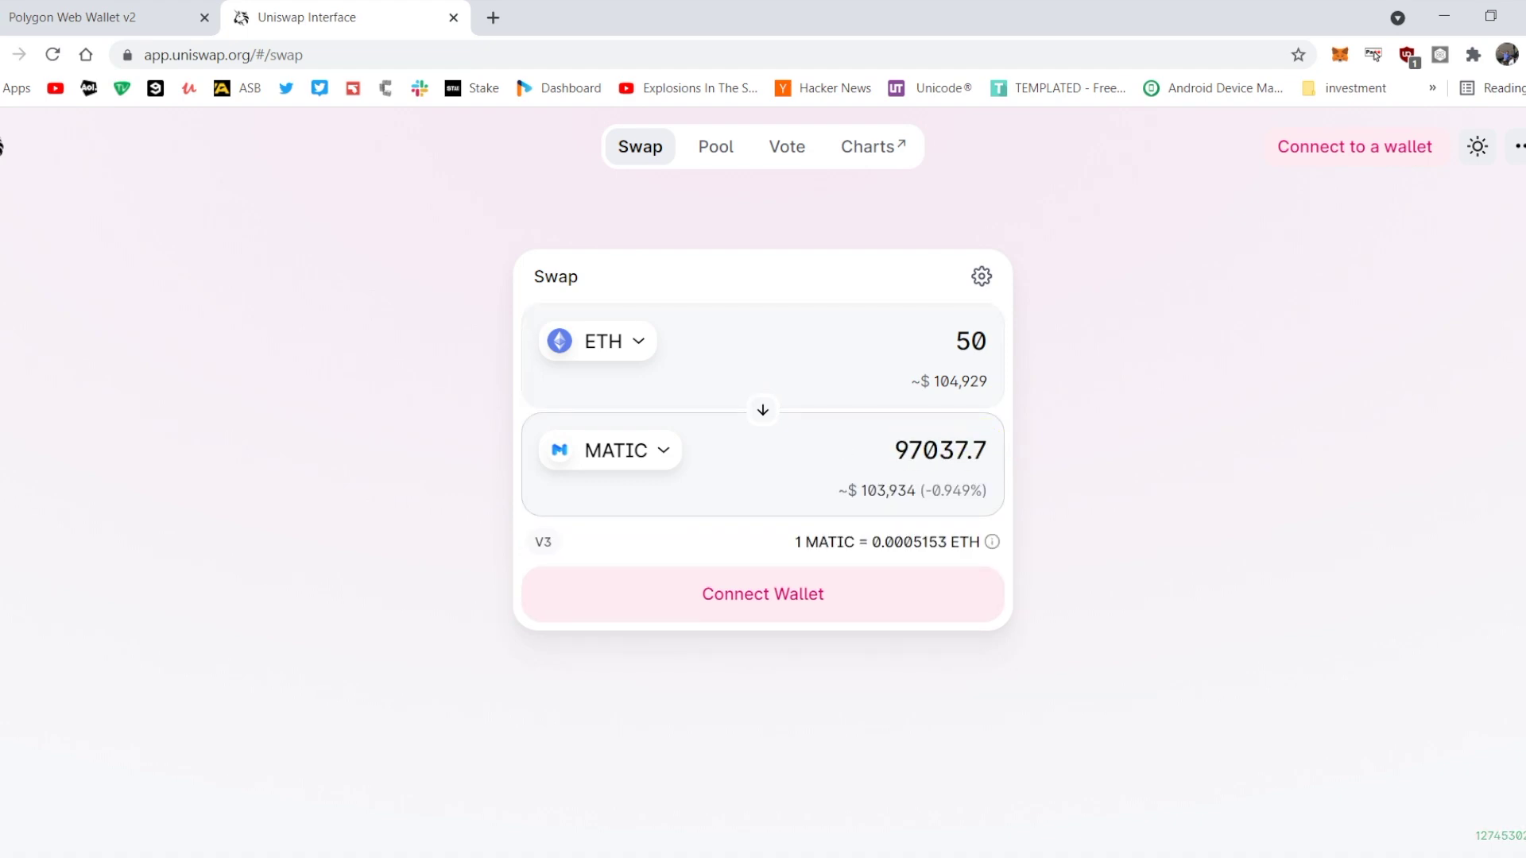
drag(1070, 464, 1056, 474)
click(1056, 473)
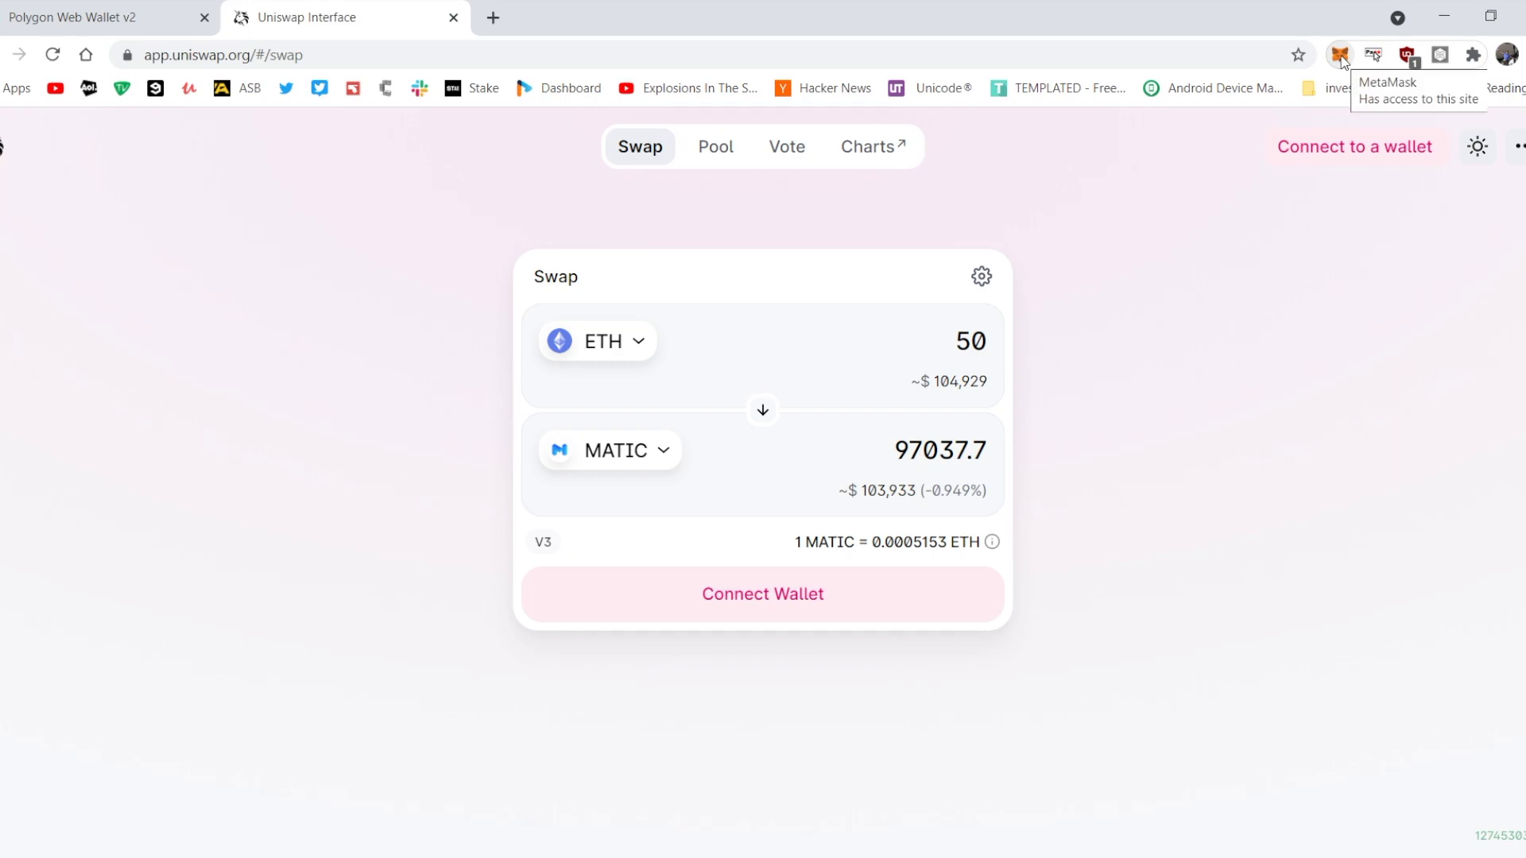
click(1340, 56)
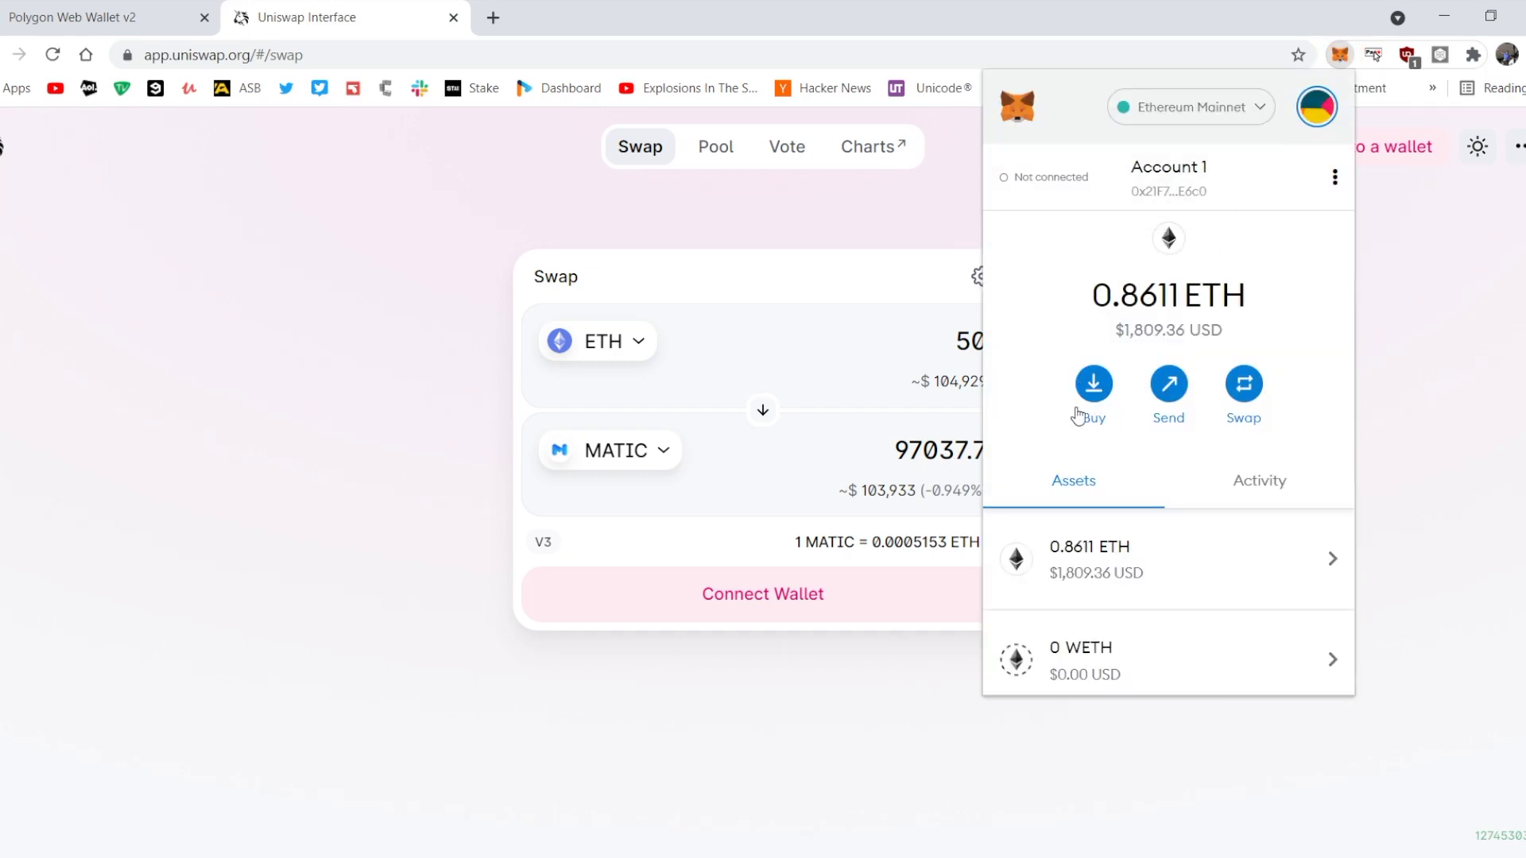
scroll(1105, 513, down, 3)
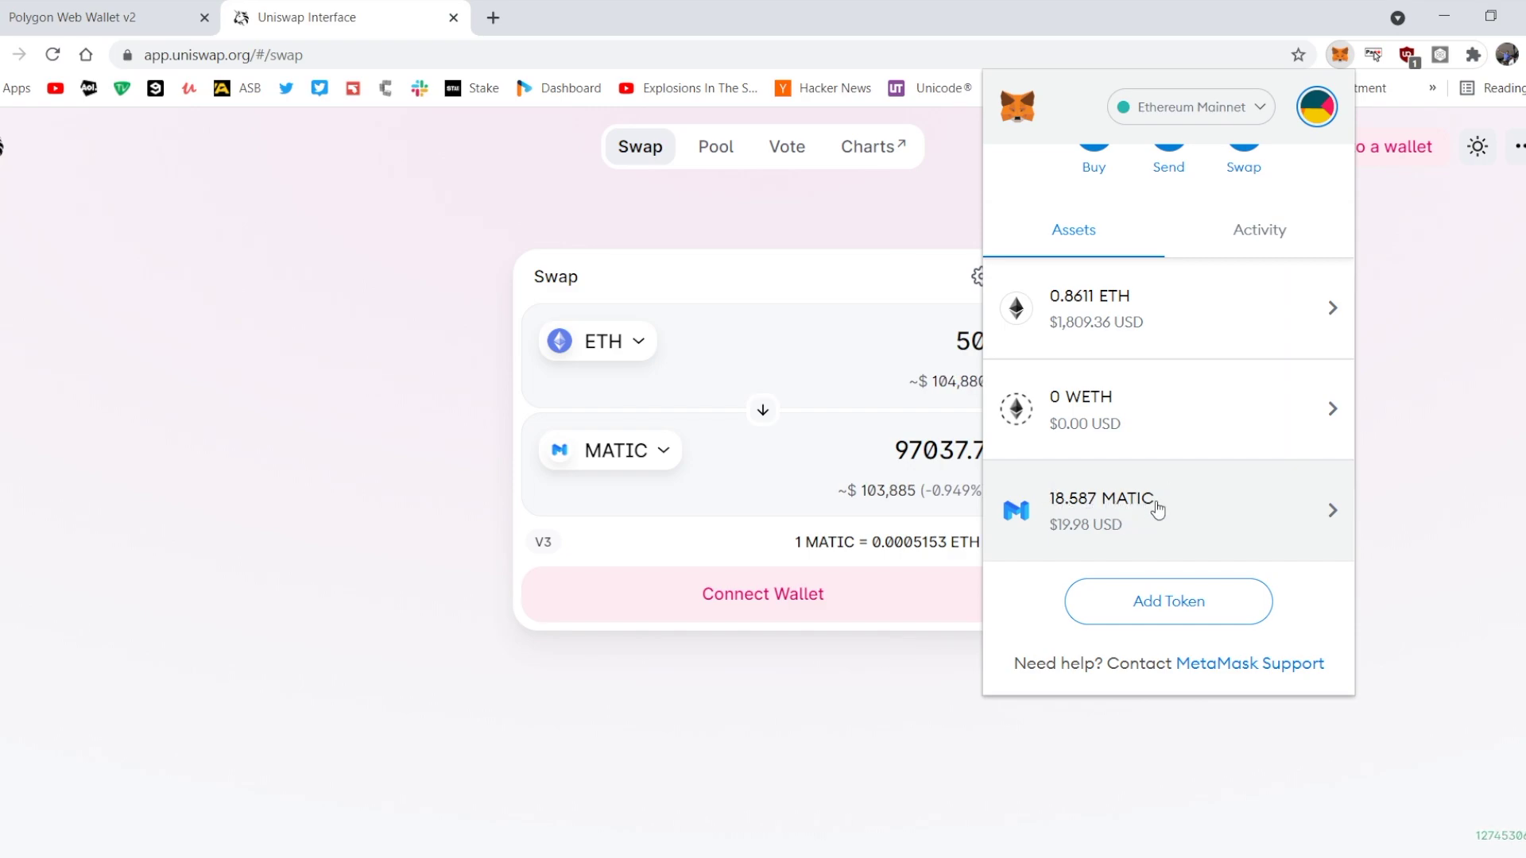
click(1189, 613)
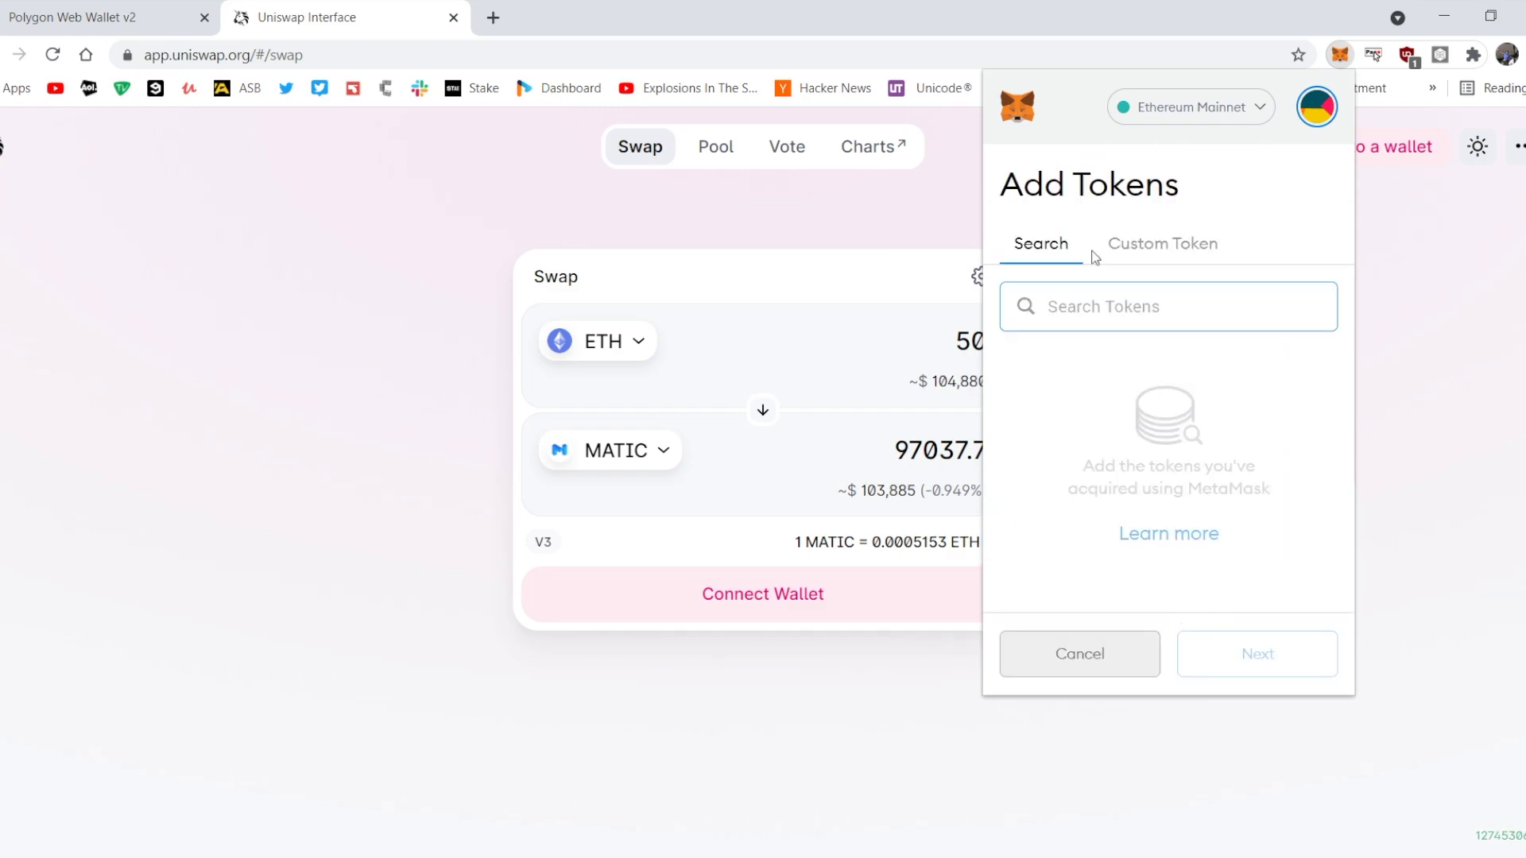
text(Matic)
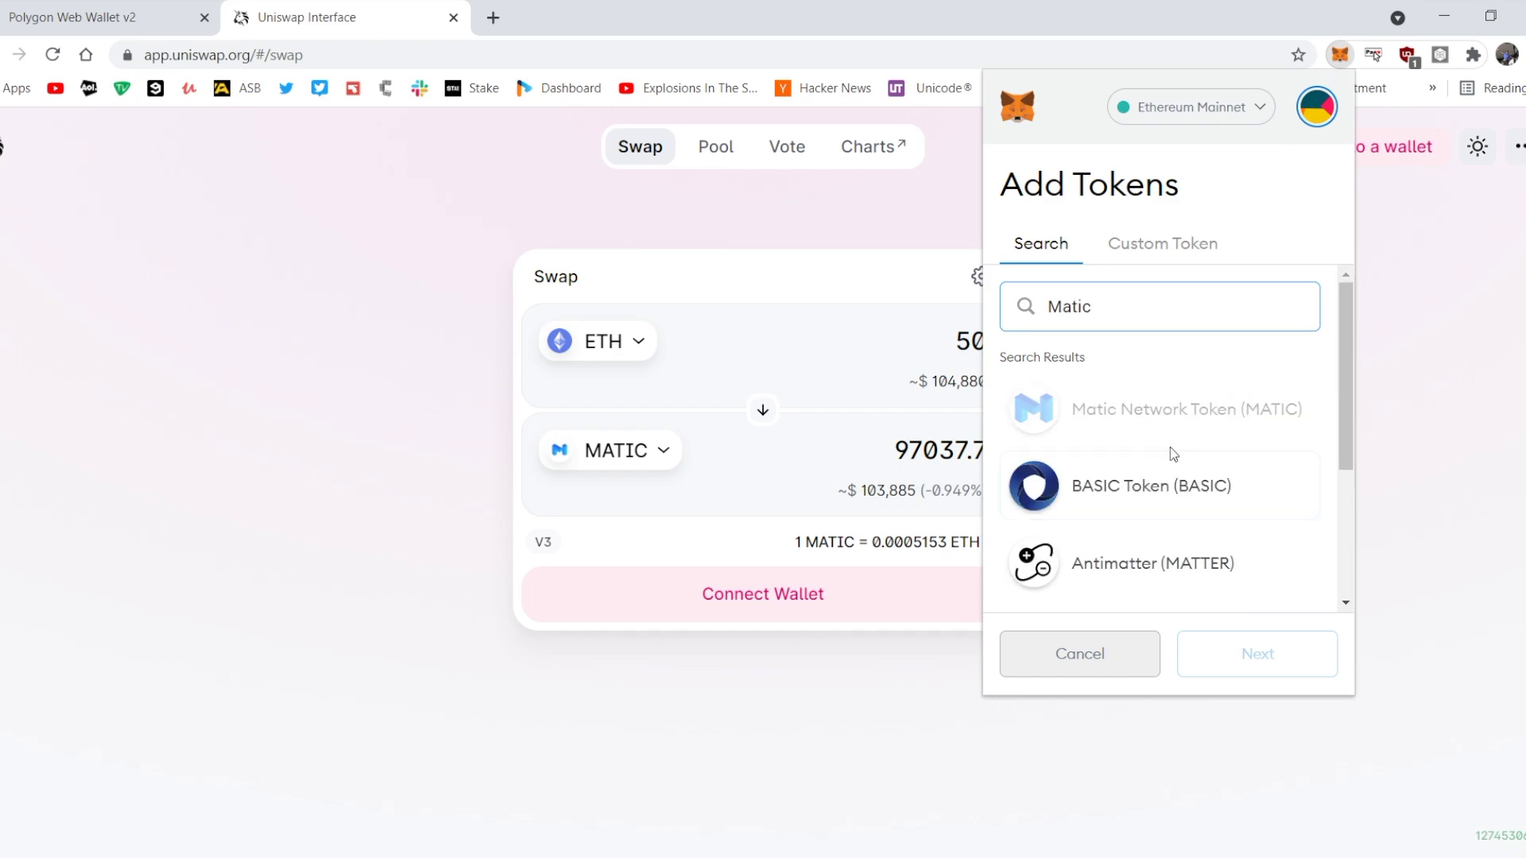
click(1112, 657)
scroll(1168, 616, down, 3)
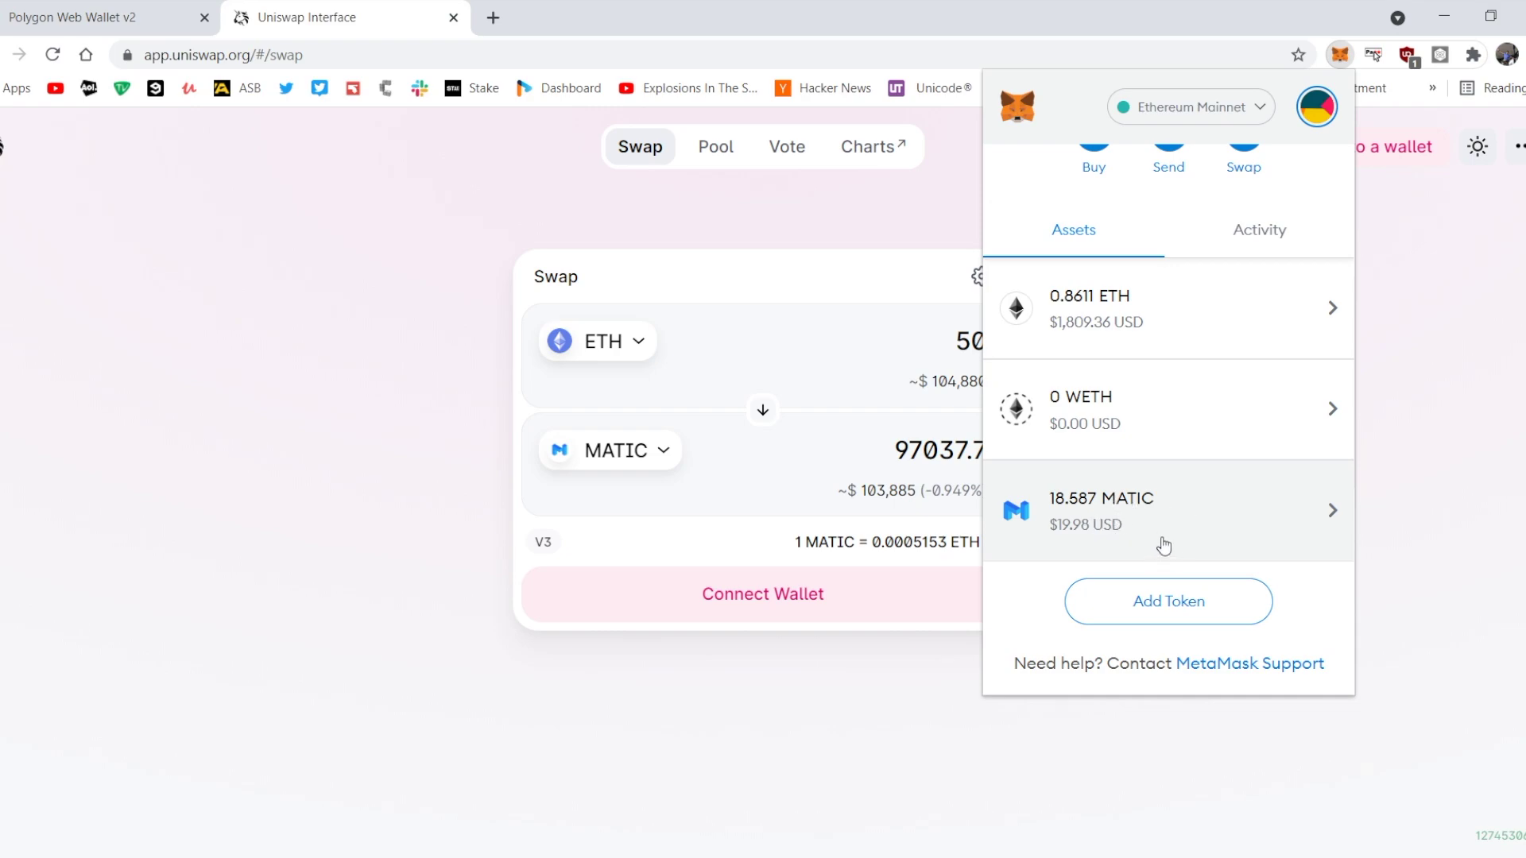
scroll(1166, 540, up, 3)
scroll(1154, 473, down, 3)
click(427, 475)
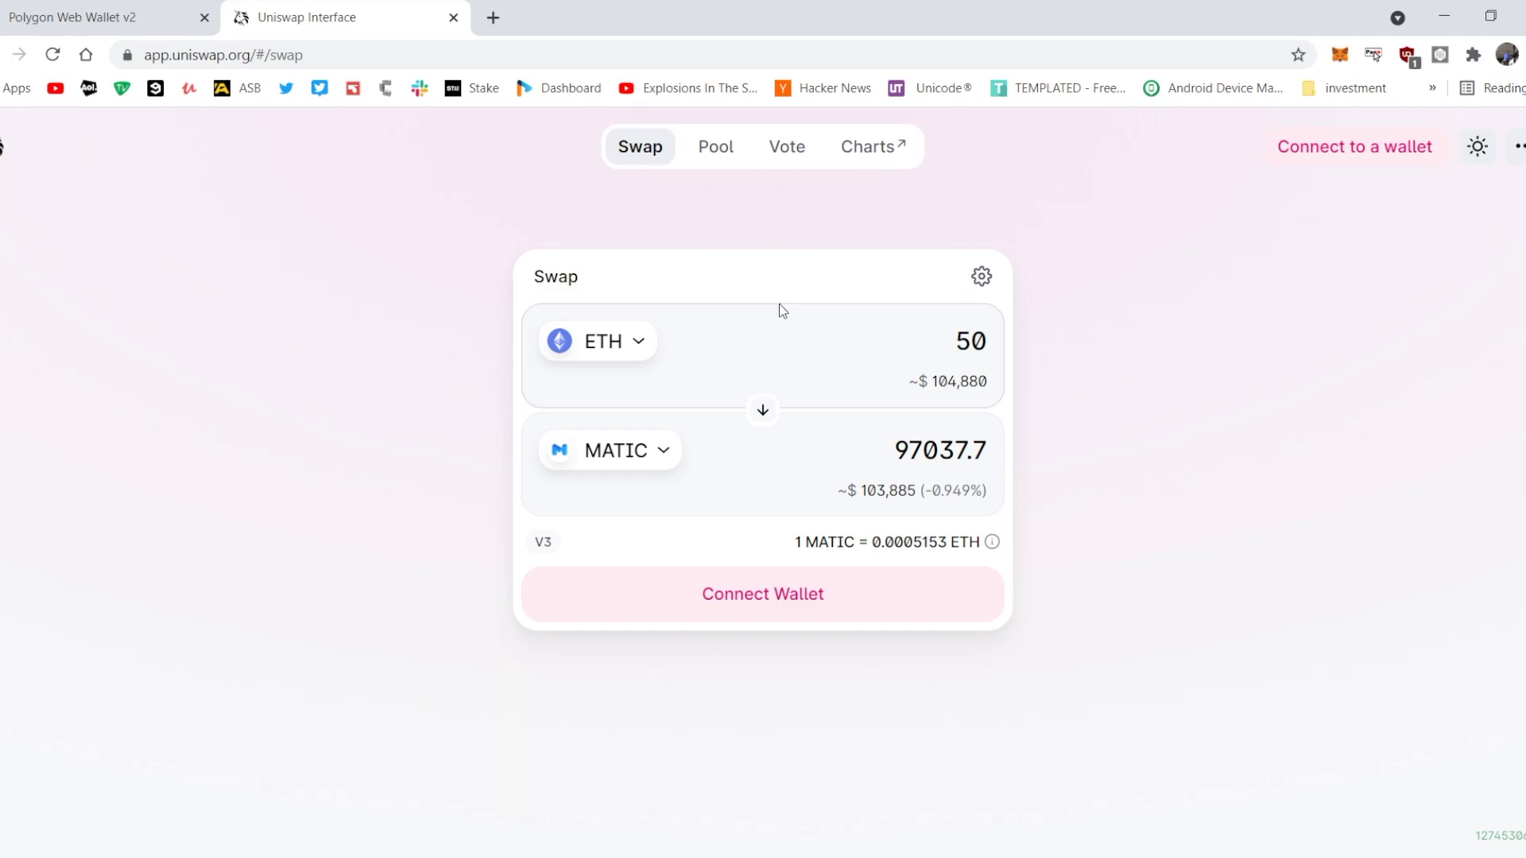
- Check the 18.587 MATIC balance in the MetaMask popup, then close it
click(1339, 55)
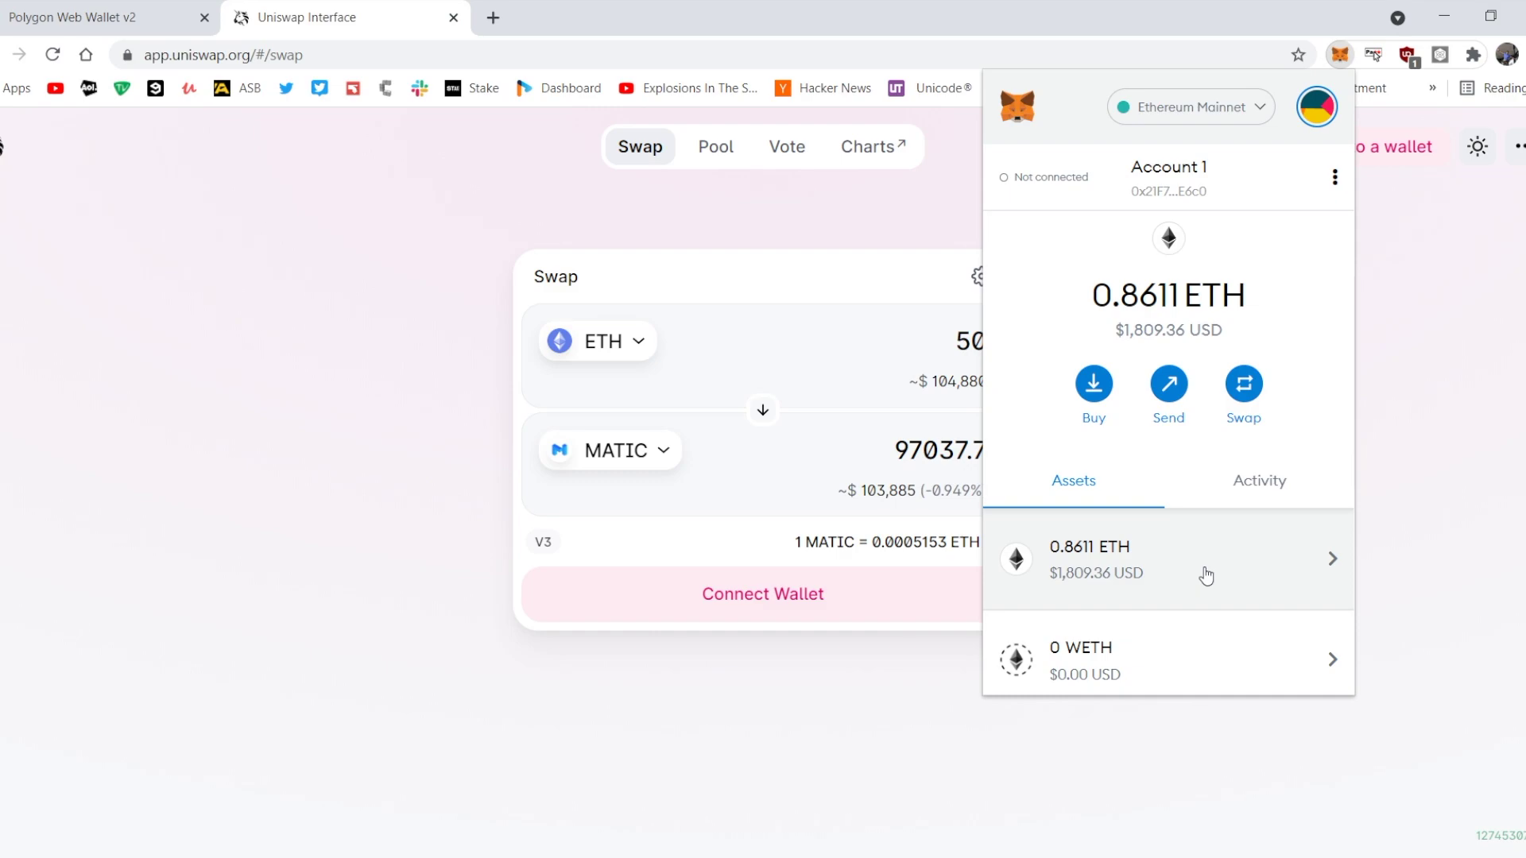
scroll(1200, 608, down, 2)
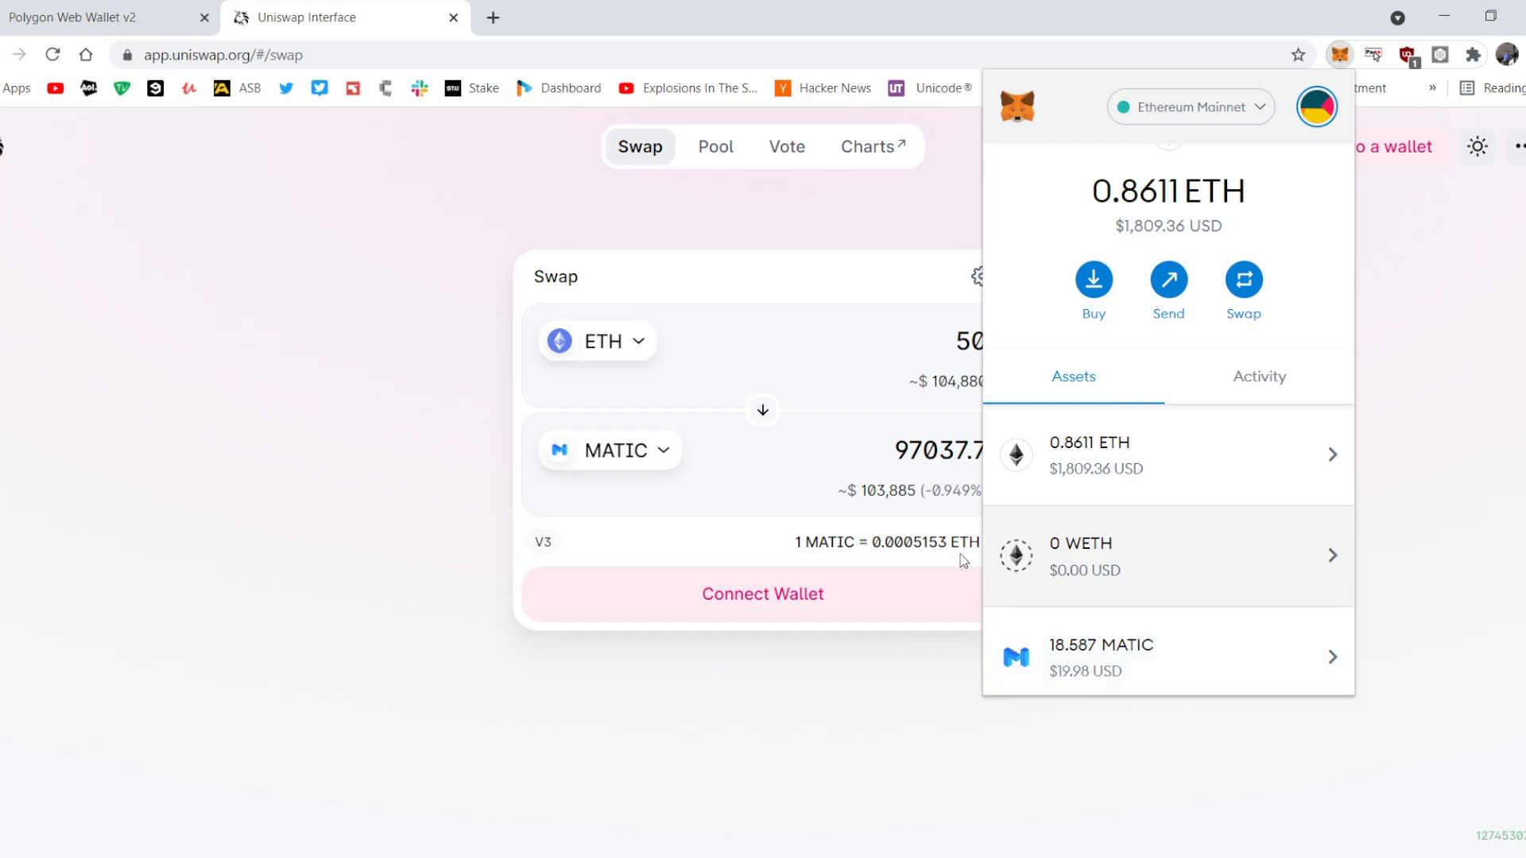
click(187, 185)
- On the Polygon Web Wallet balances list, start a deposit from the Matic Token row
click(137, 16)
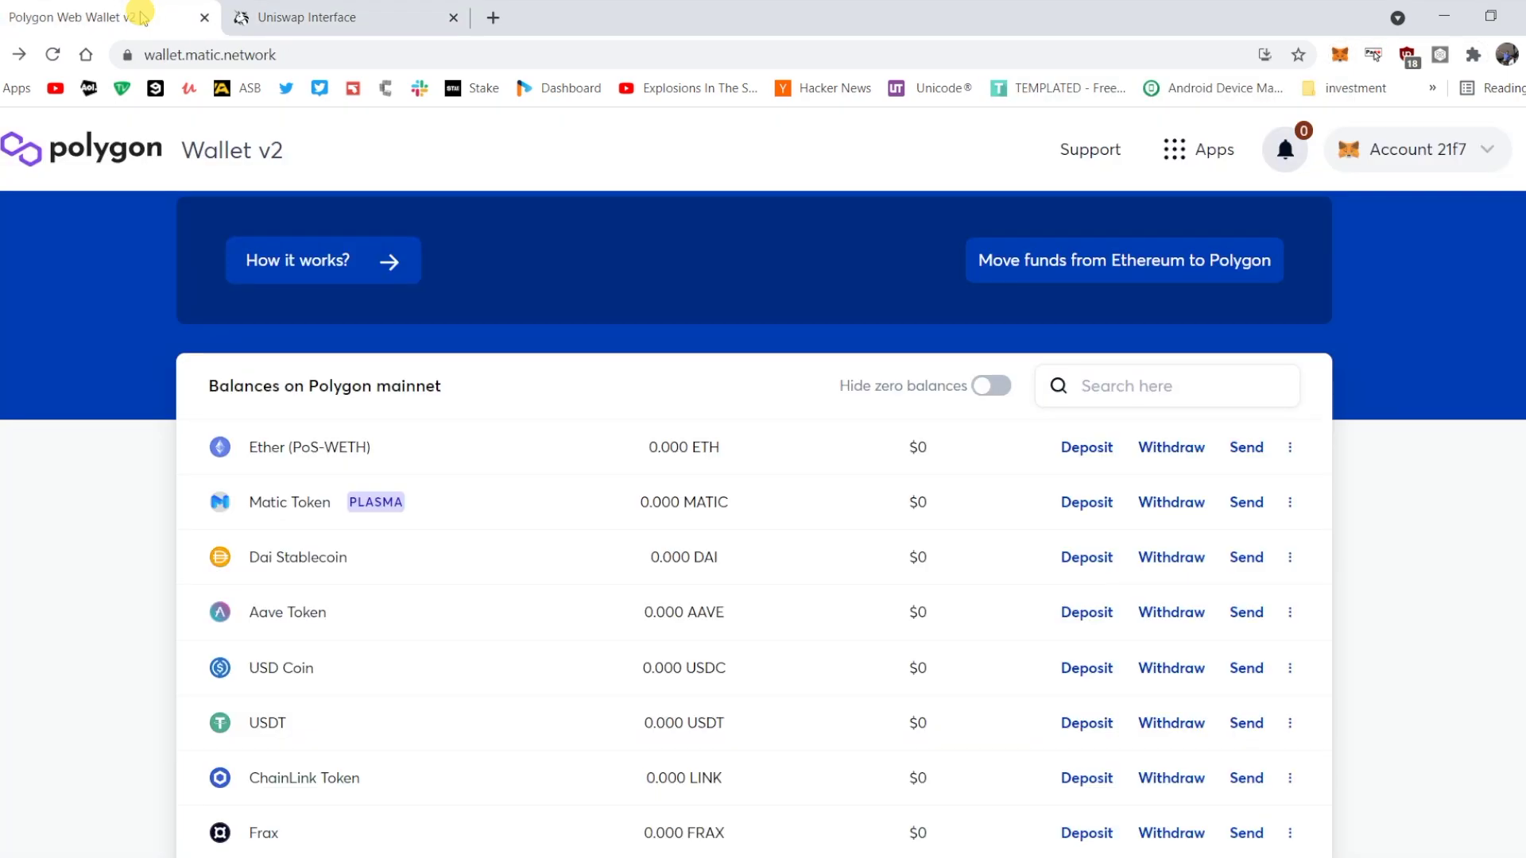
drag(144, 54, 310, 54)
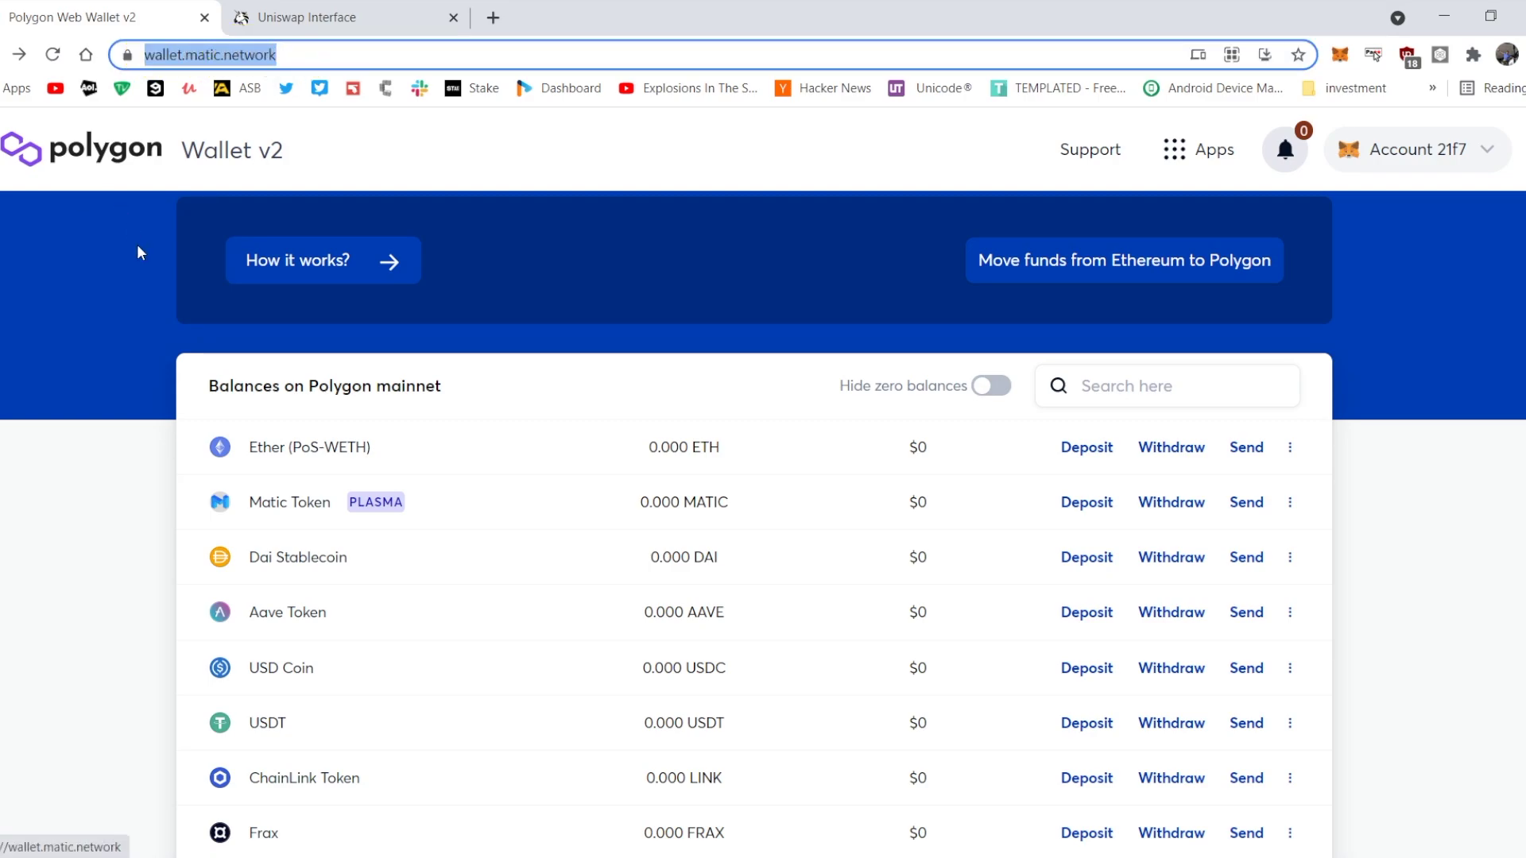
click(154, 534)
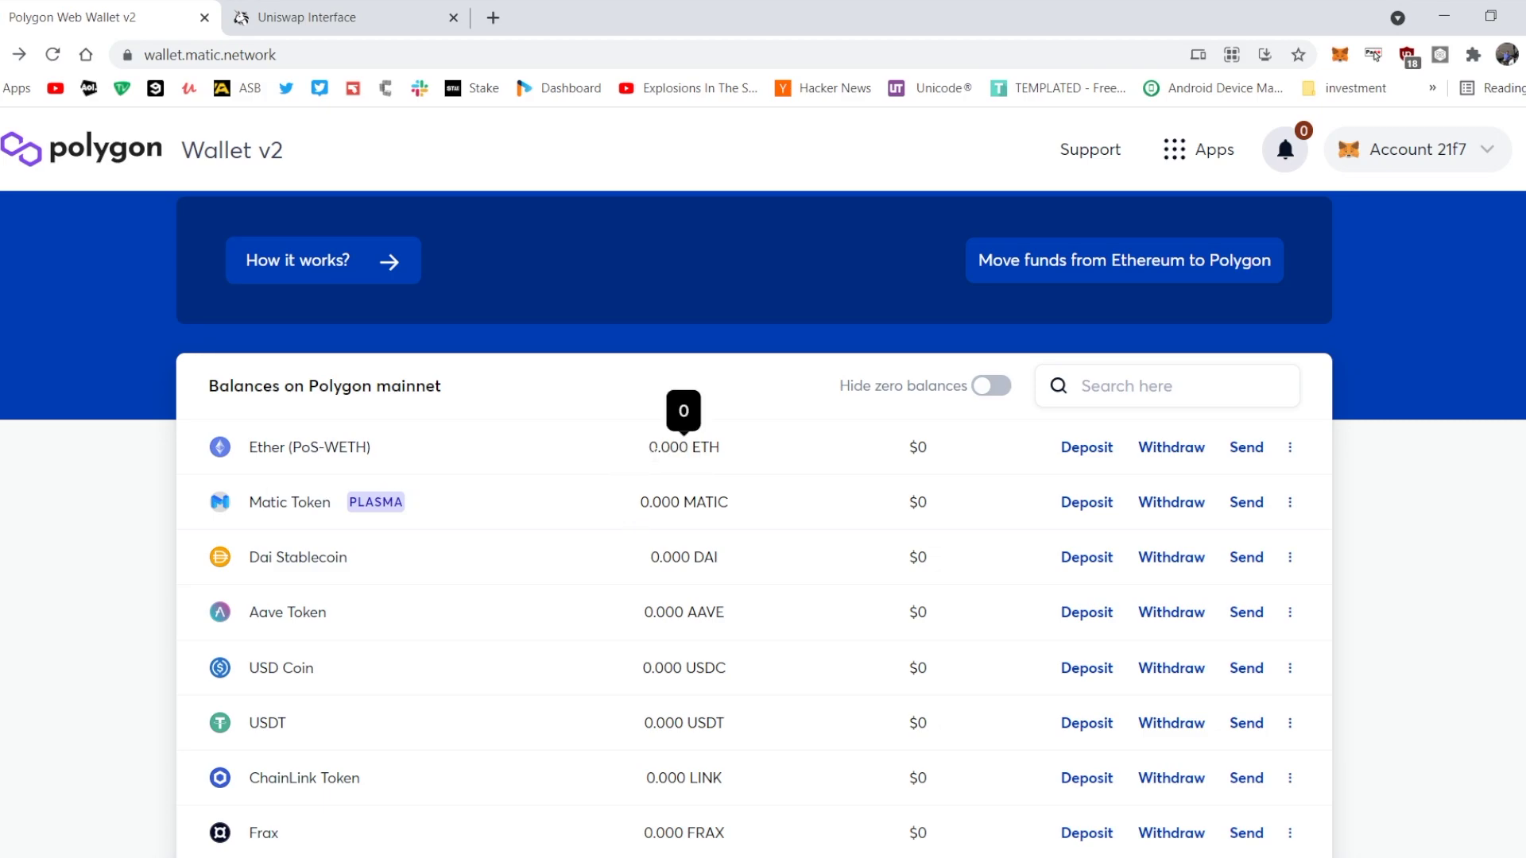
scroll(671, 397, down, 1)
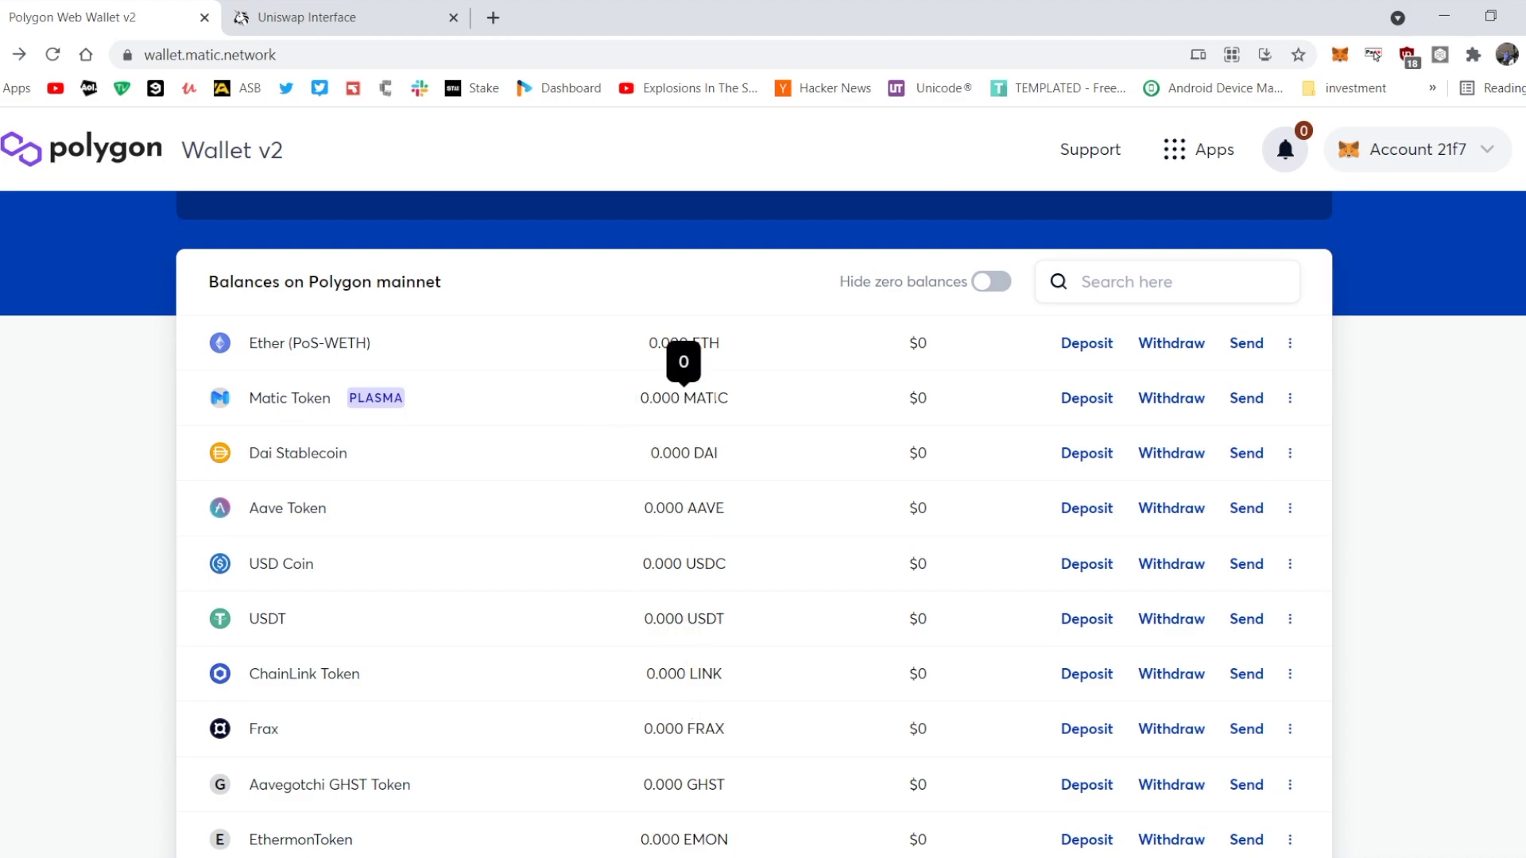
click(1057, 405)
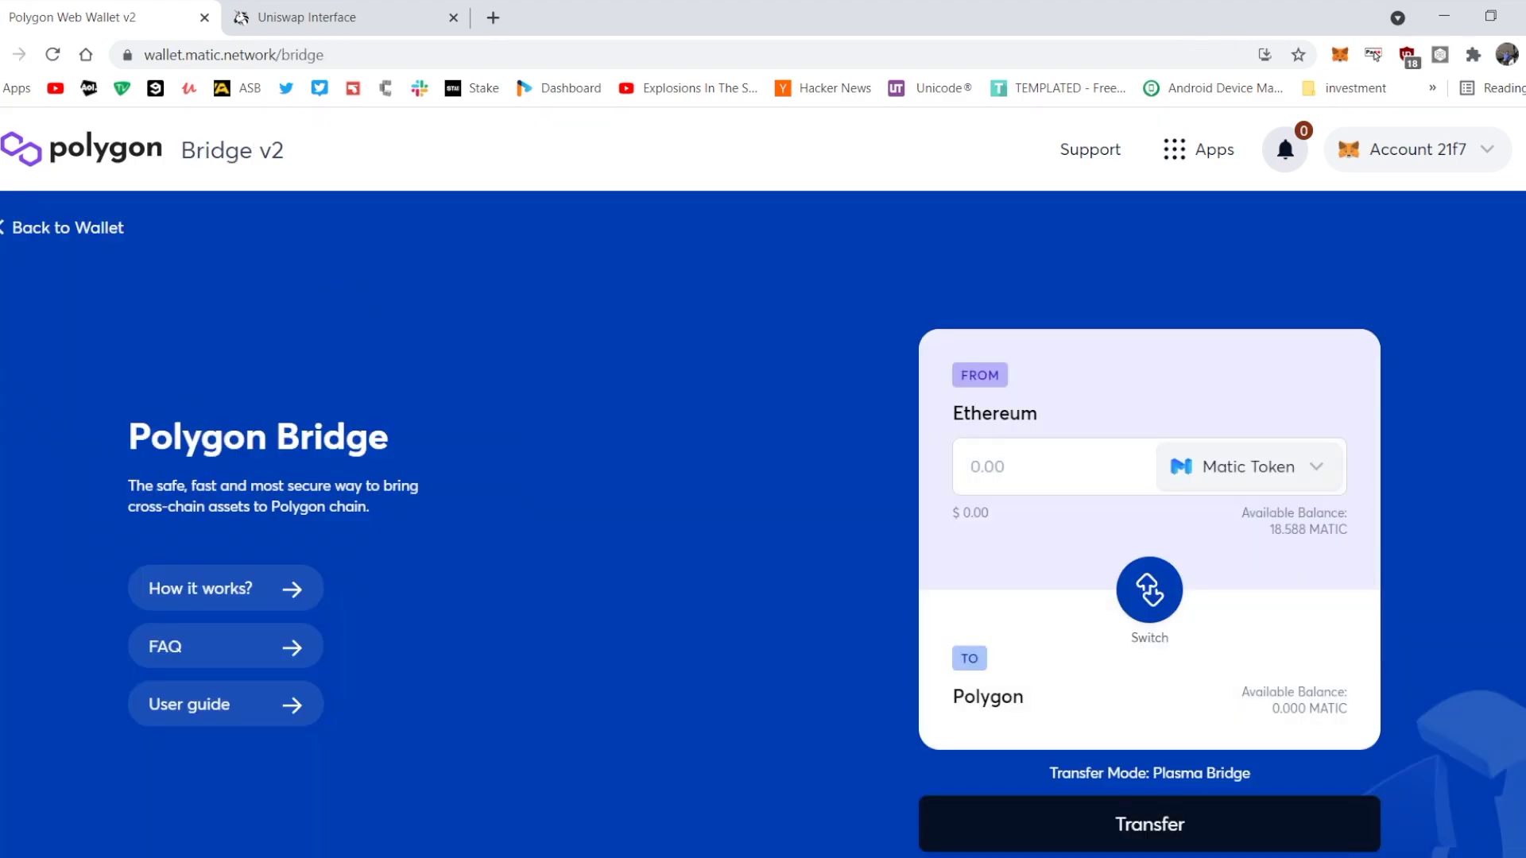
drag(128, 437, 397, 449)
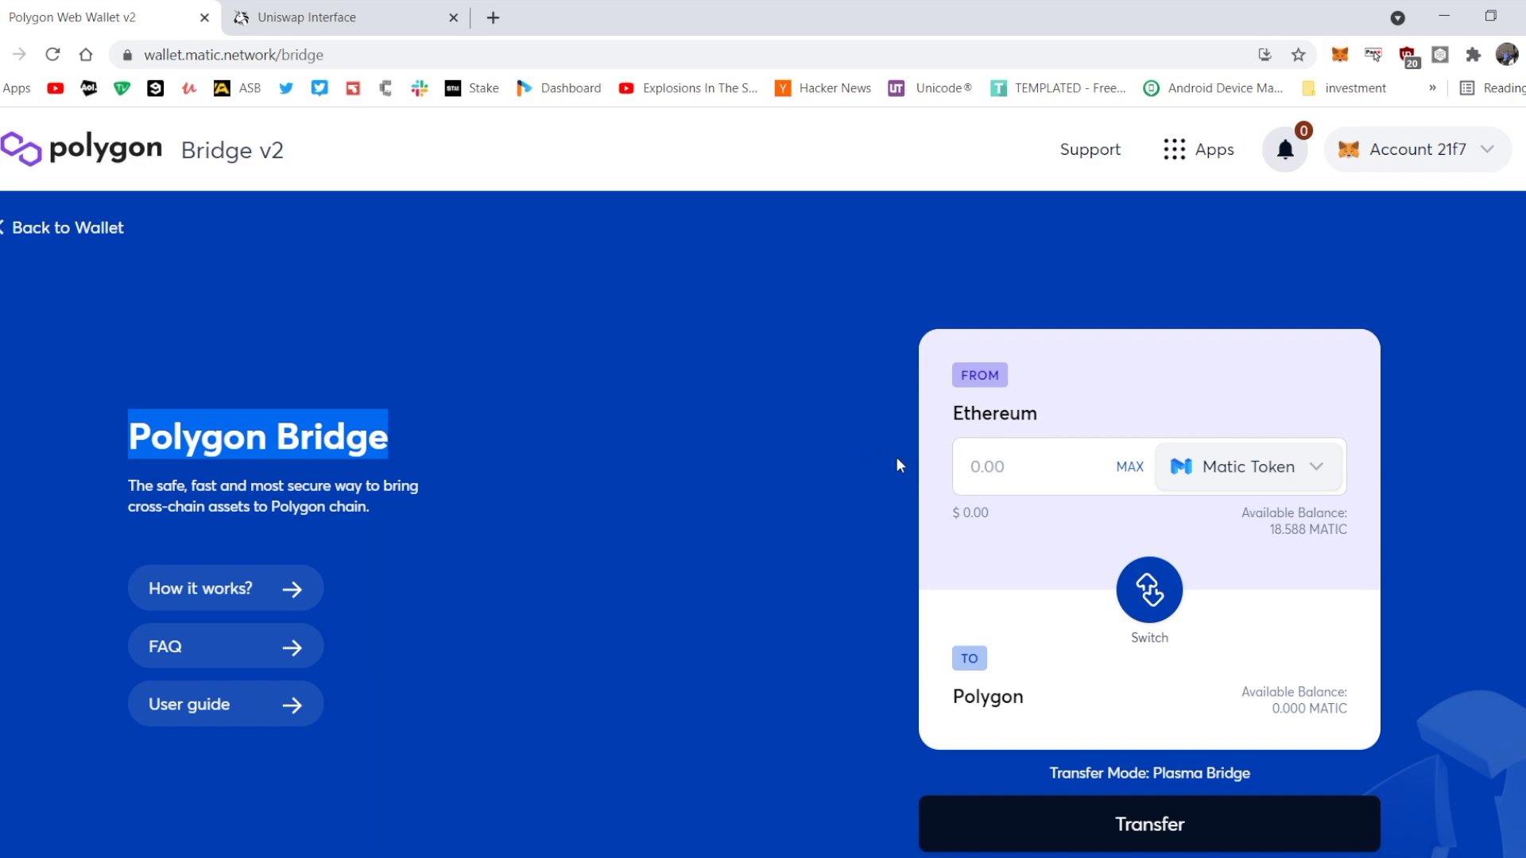
- Enter 17 MATIC of the 18.588 available on the bridge and start the transfer
click(998, 460)
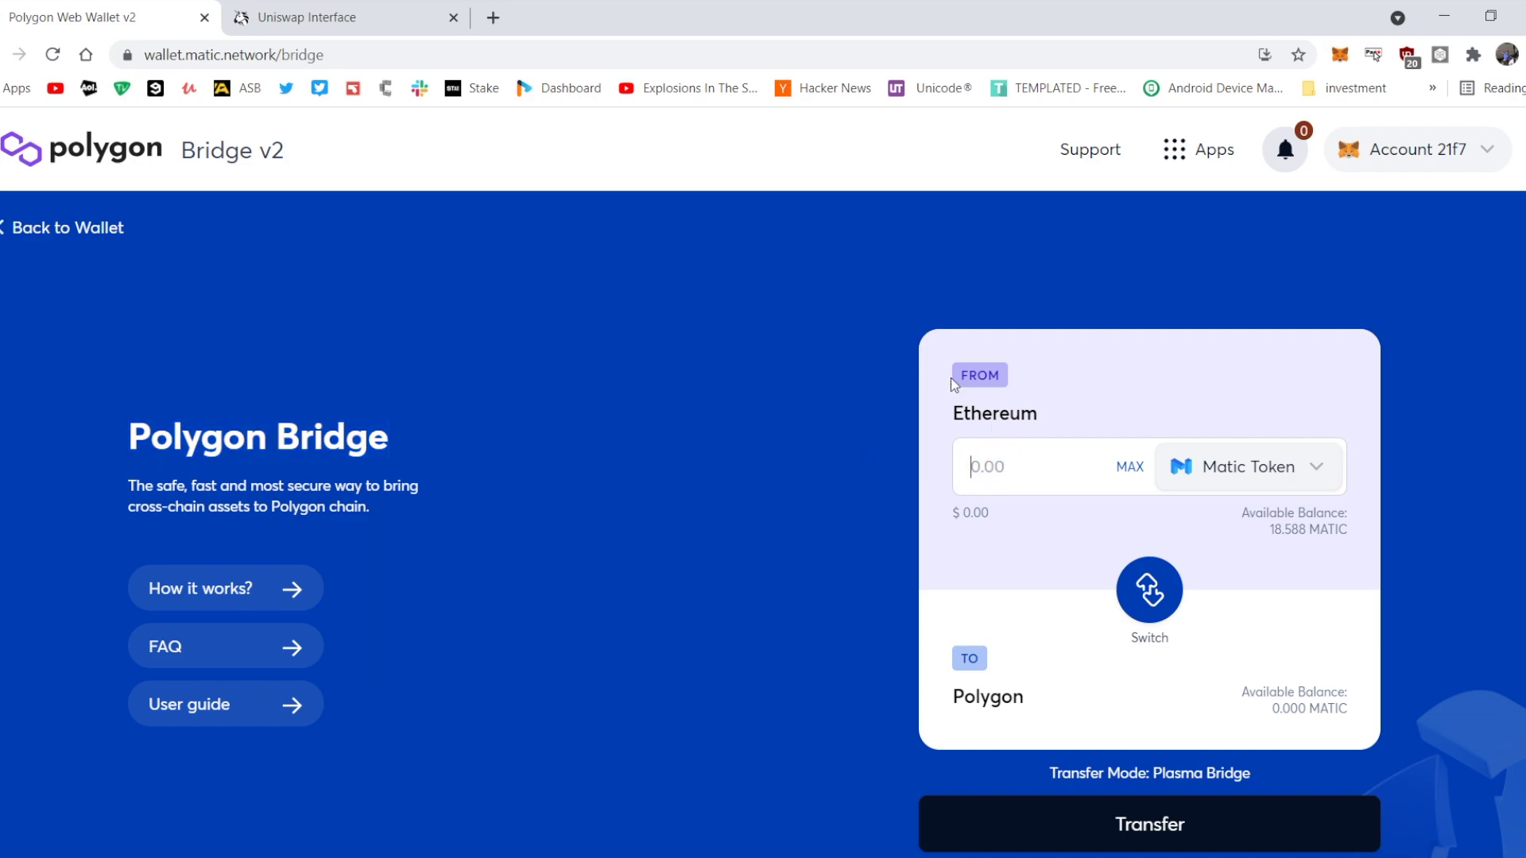
drag(957, 413, 1047, 413)
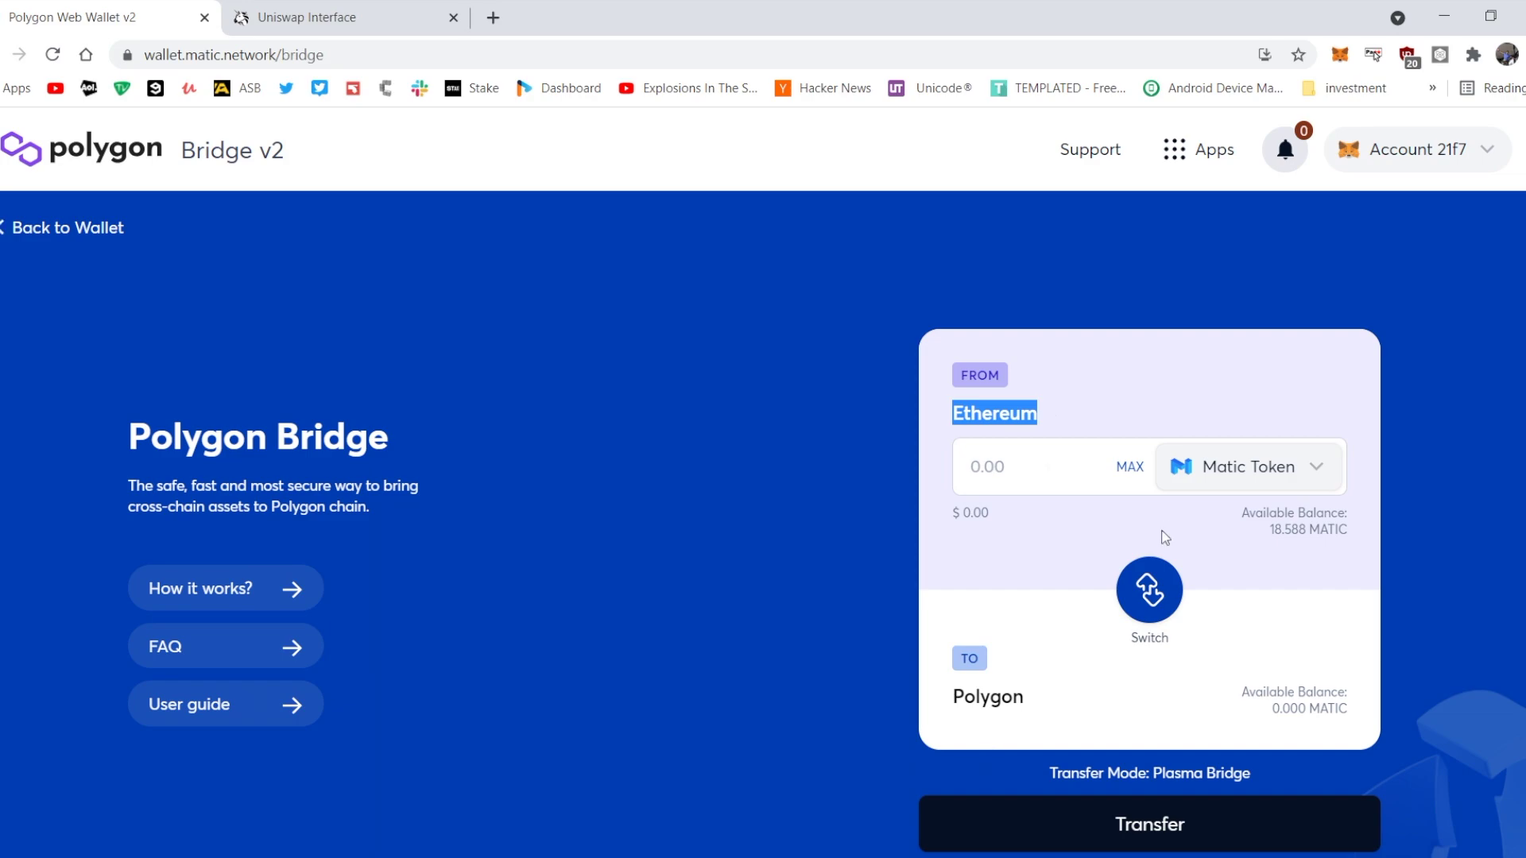
click(999, 471)
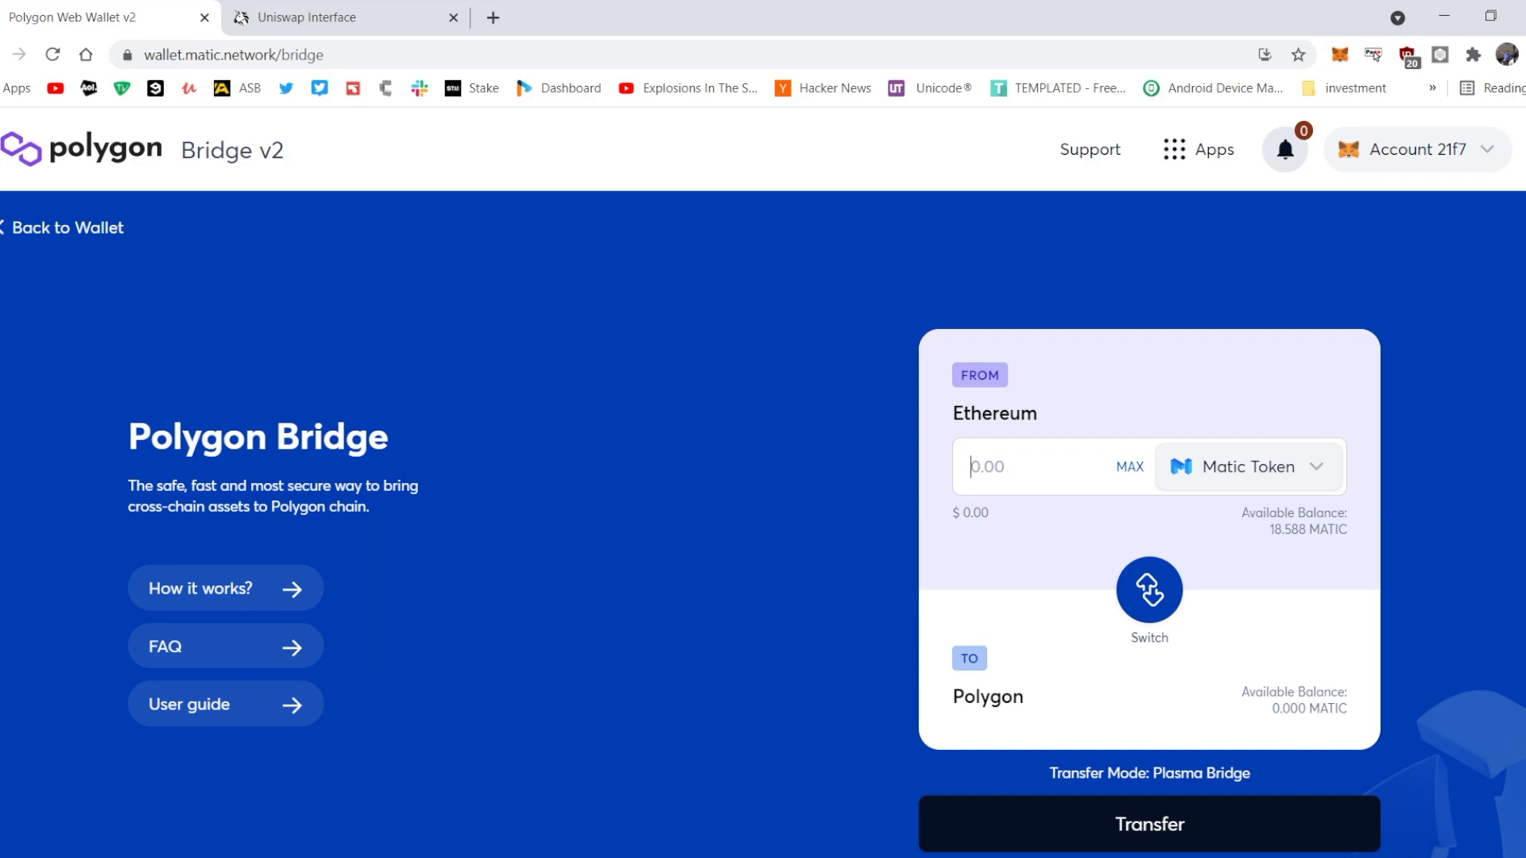
drag(1244, 513, 1351, 534)
click(988, 471)
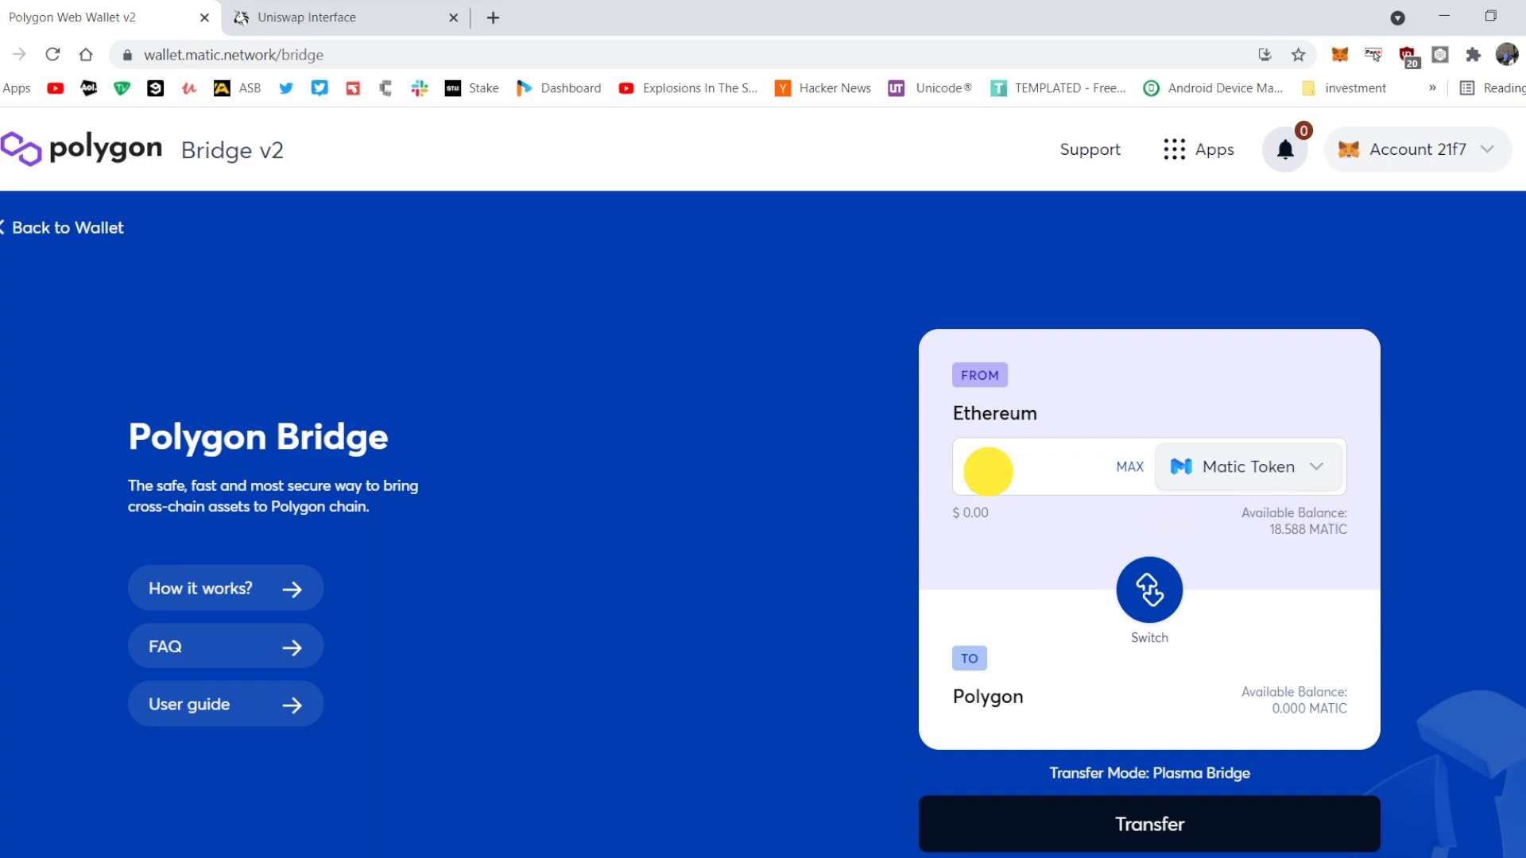
text(17)
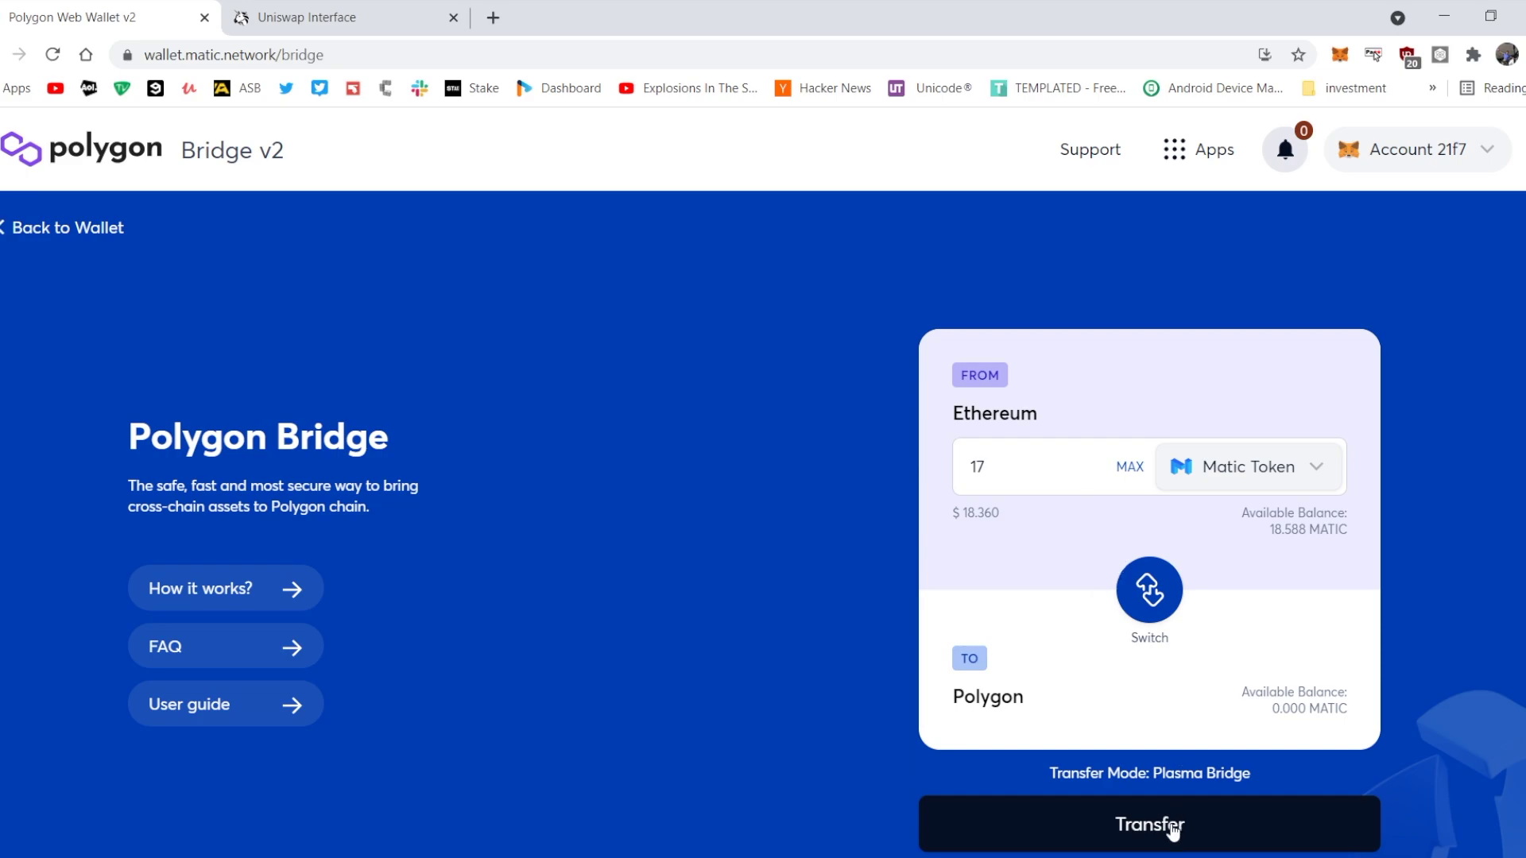
click(1173, 830)
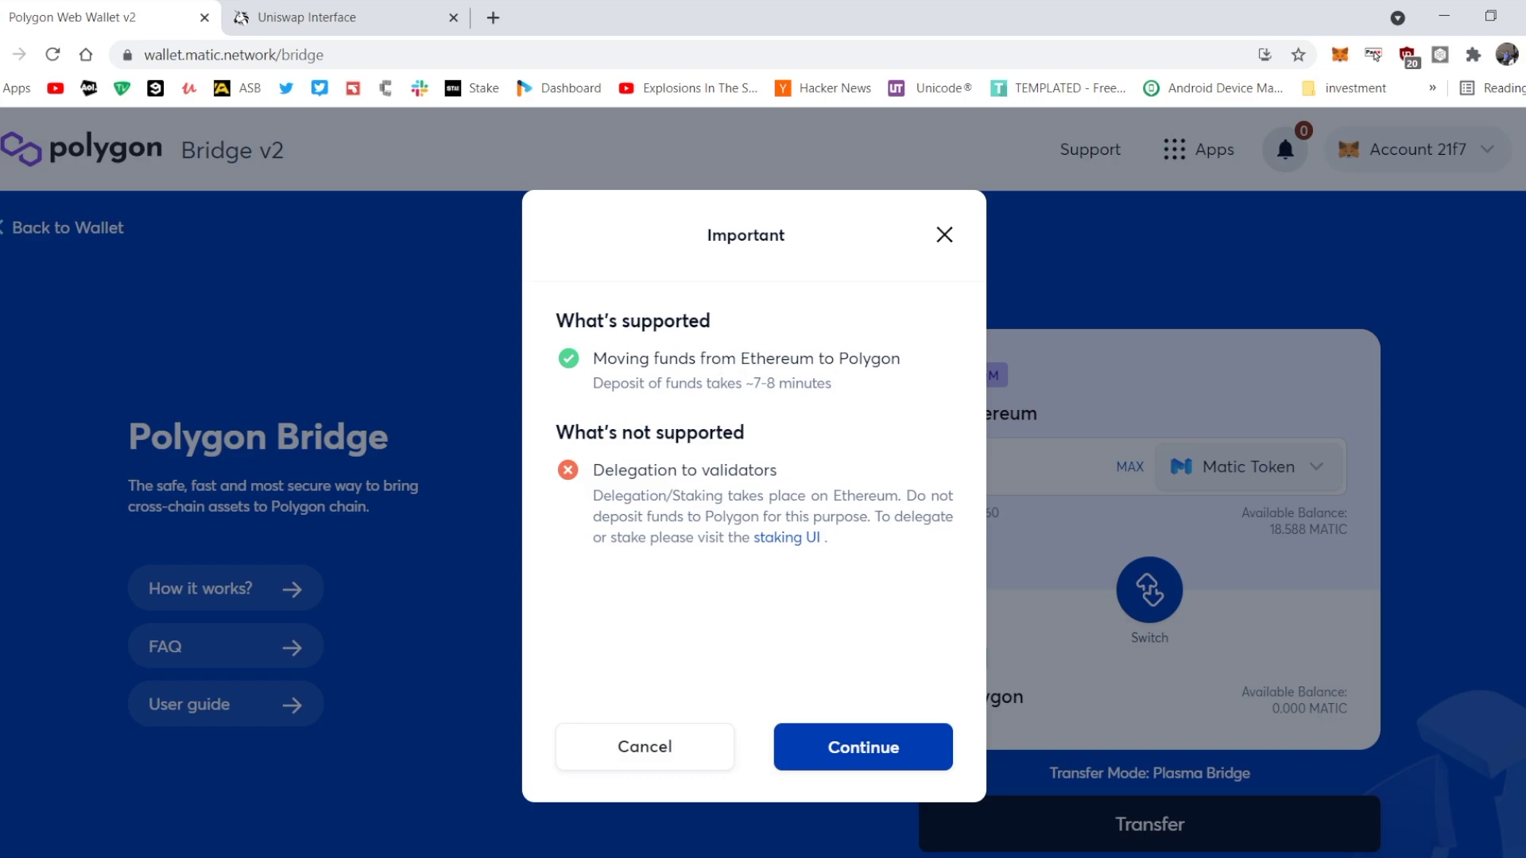
- Acknowledge the 7-8 minute deposit notice and the gas estimate to reach the 17 MATIC review
drag(662, 384, 824, 384)
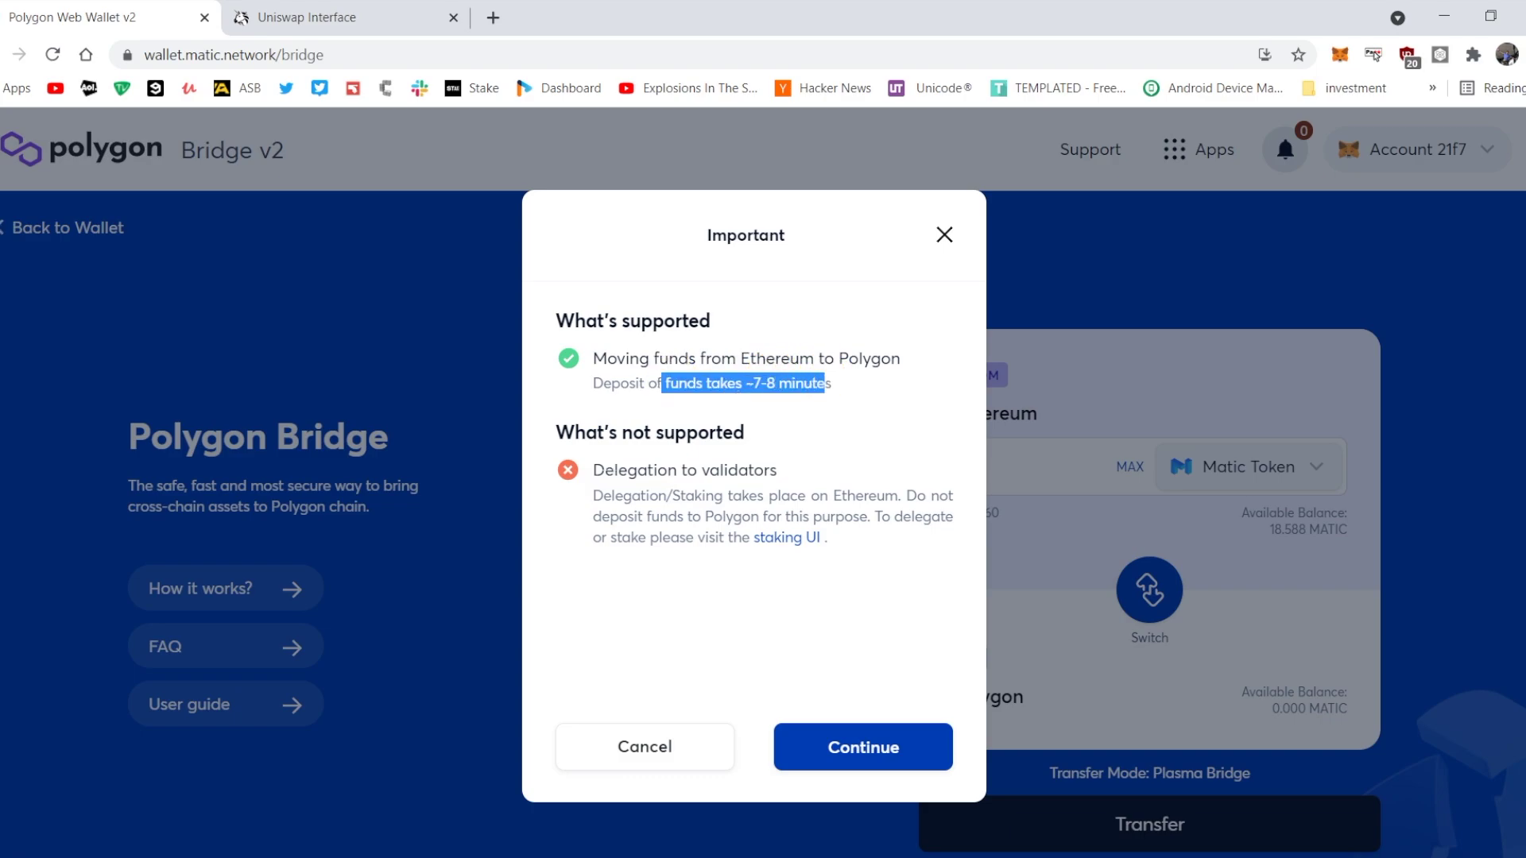
drag(592, 493, 856, 517)
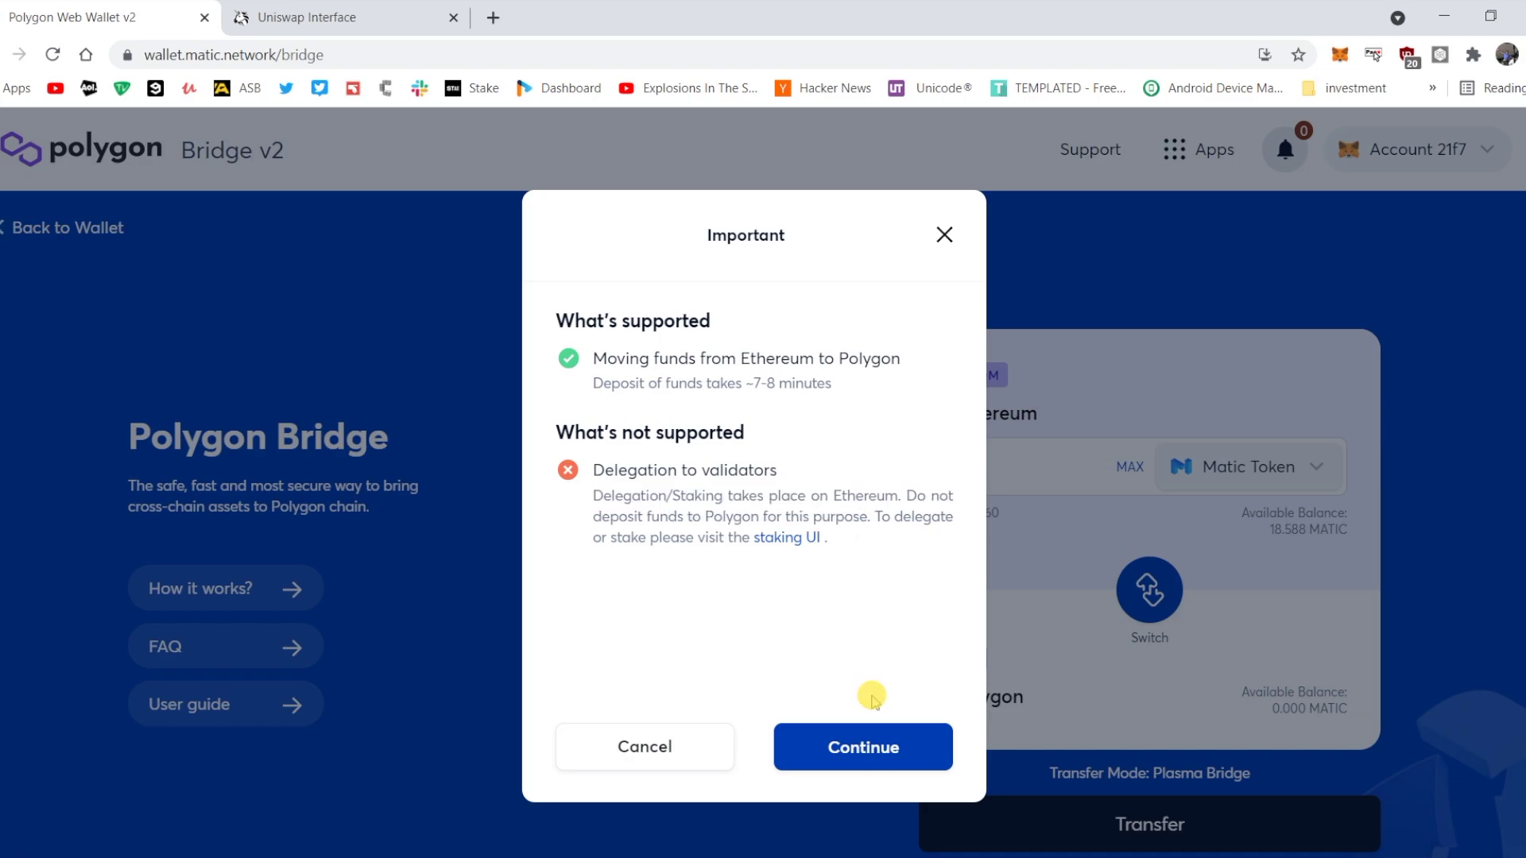
click(875, 749)
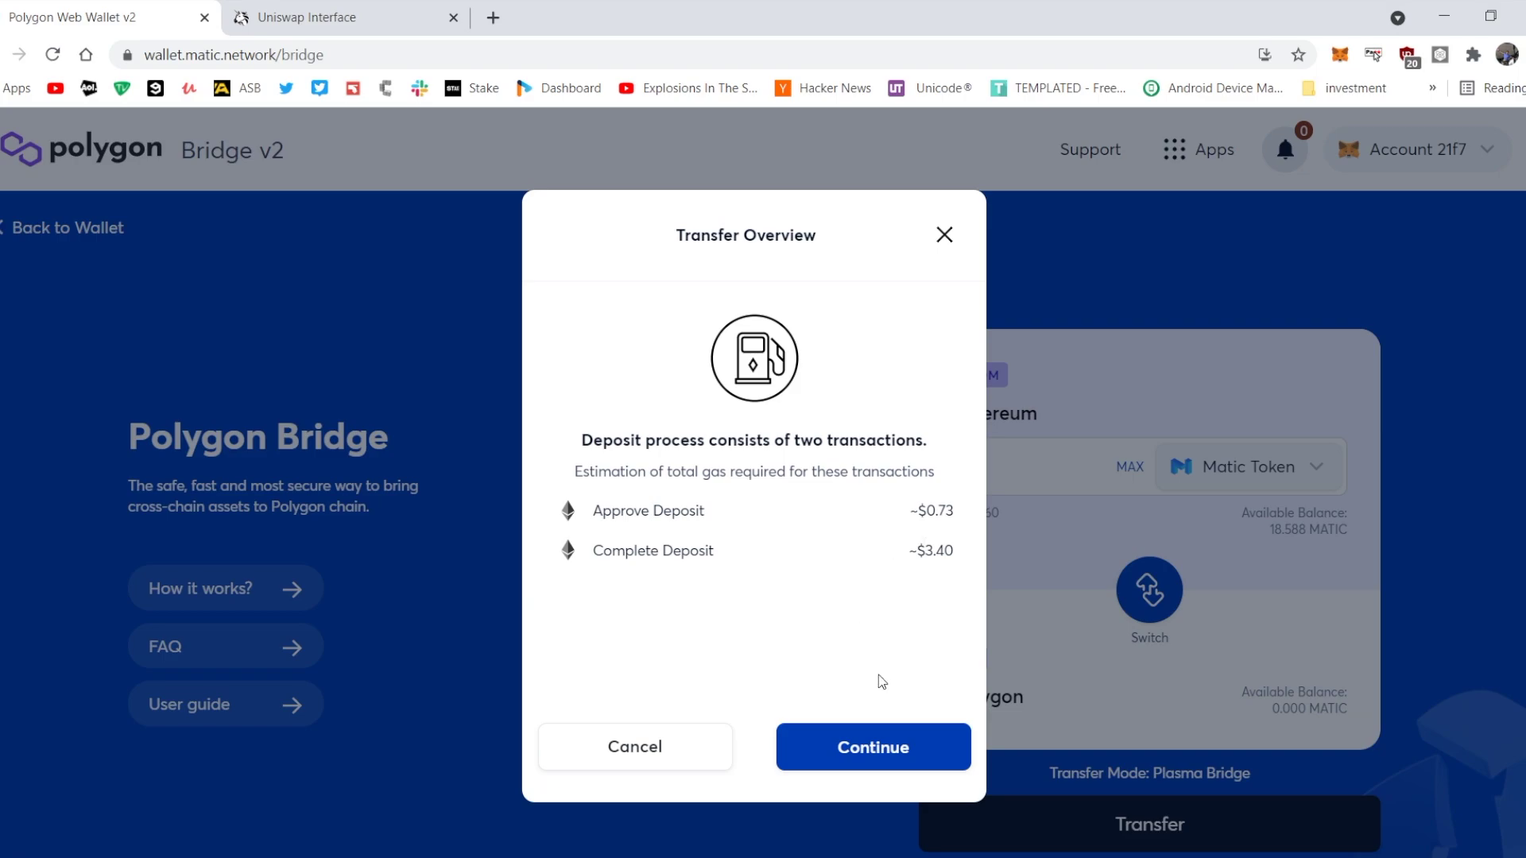
click(876, 739)
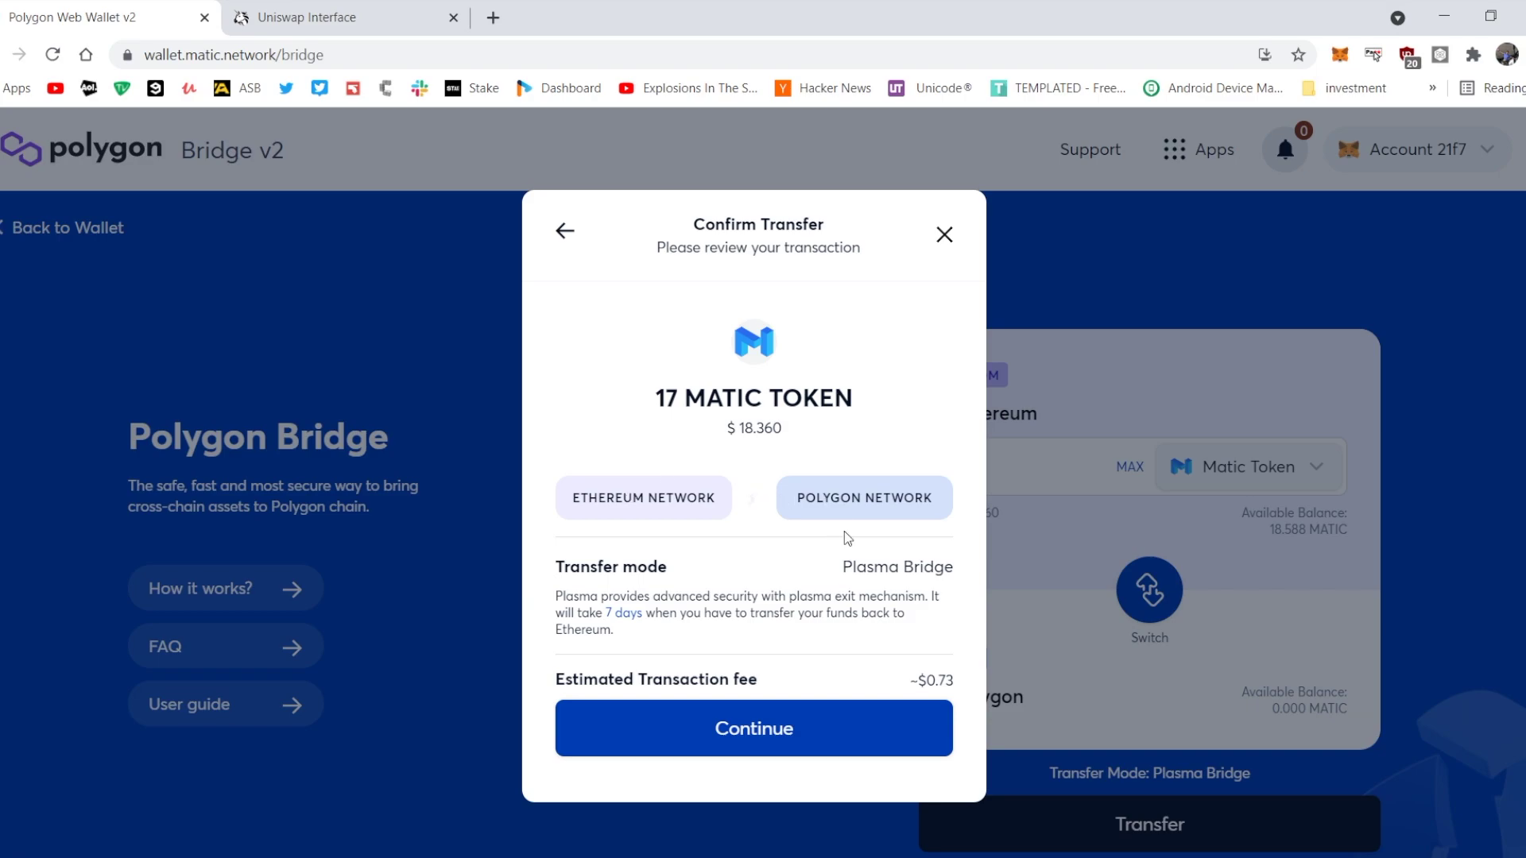
scroll(837, 585, down, 1)
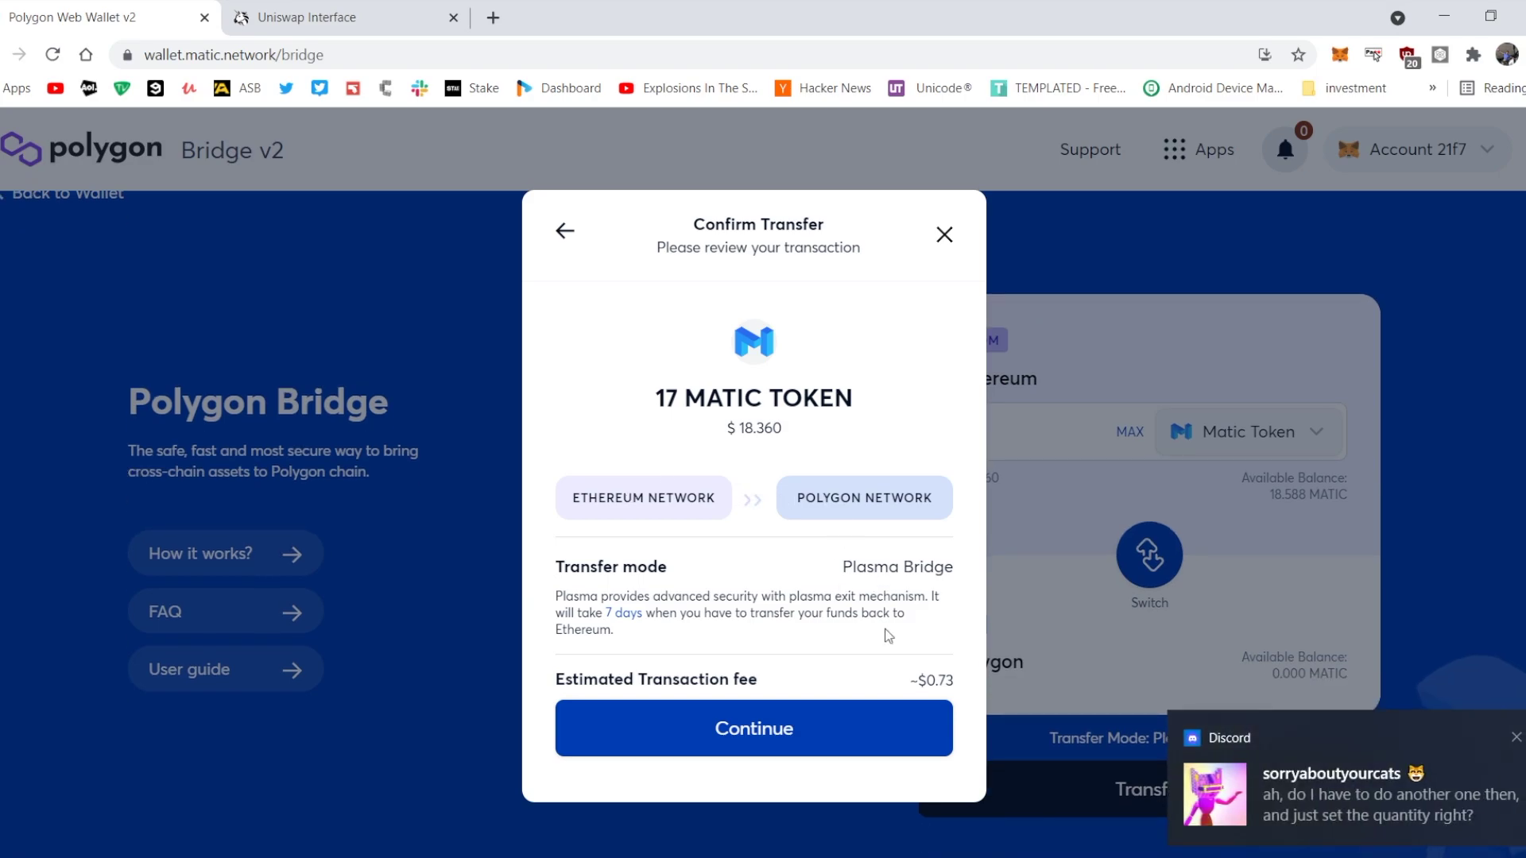
- Continue the transfer and approve wallet.matic.network spending MATIC in the MetaMask notification
click(804, 724)
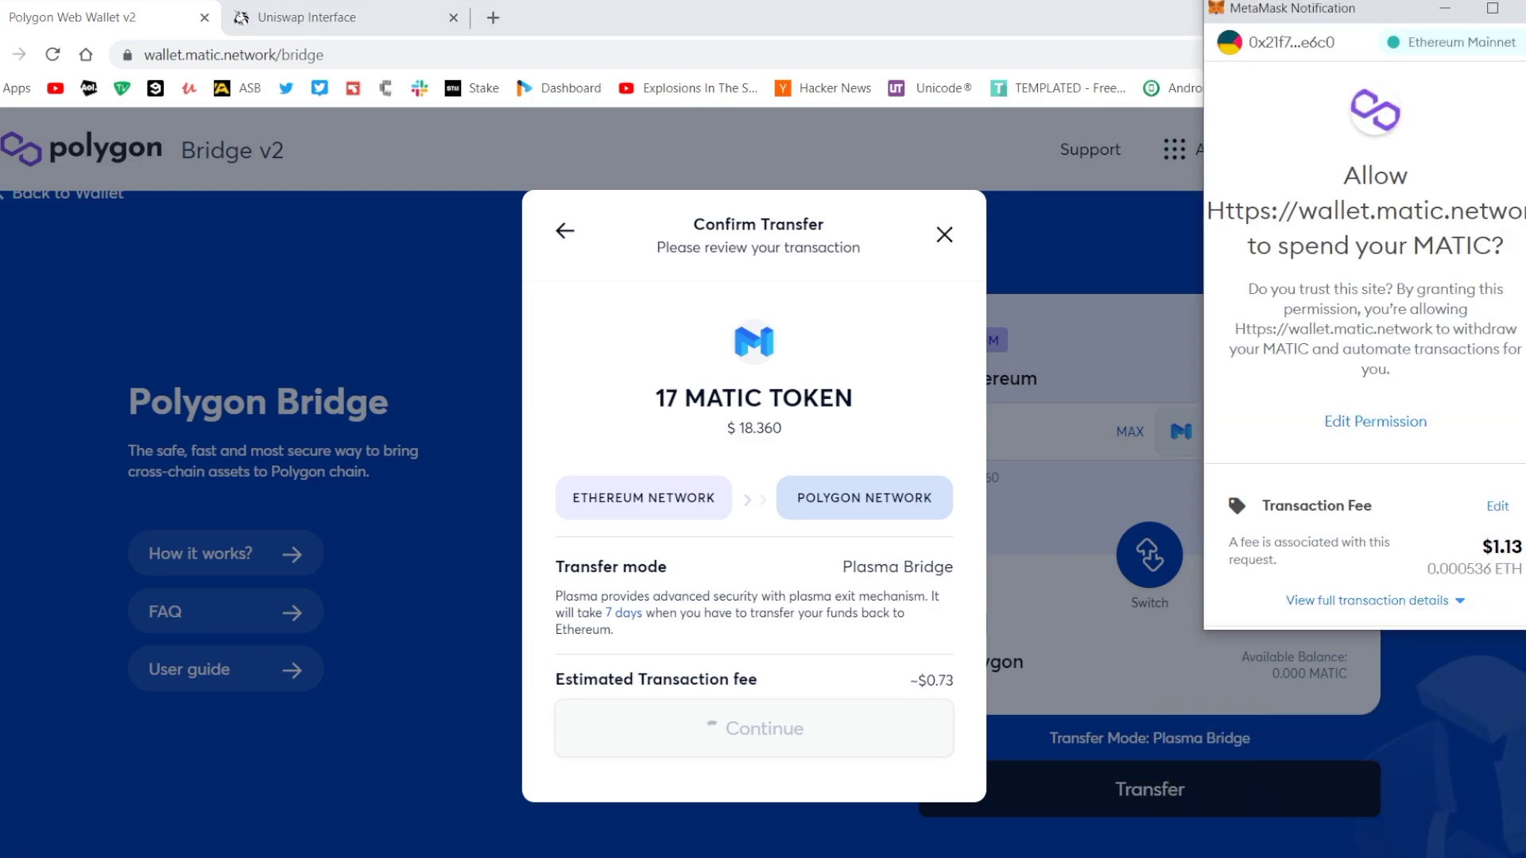
click(1484, 589)
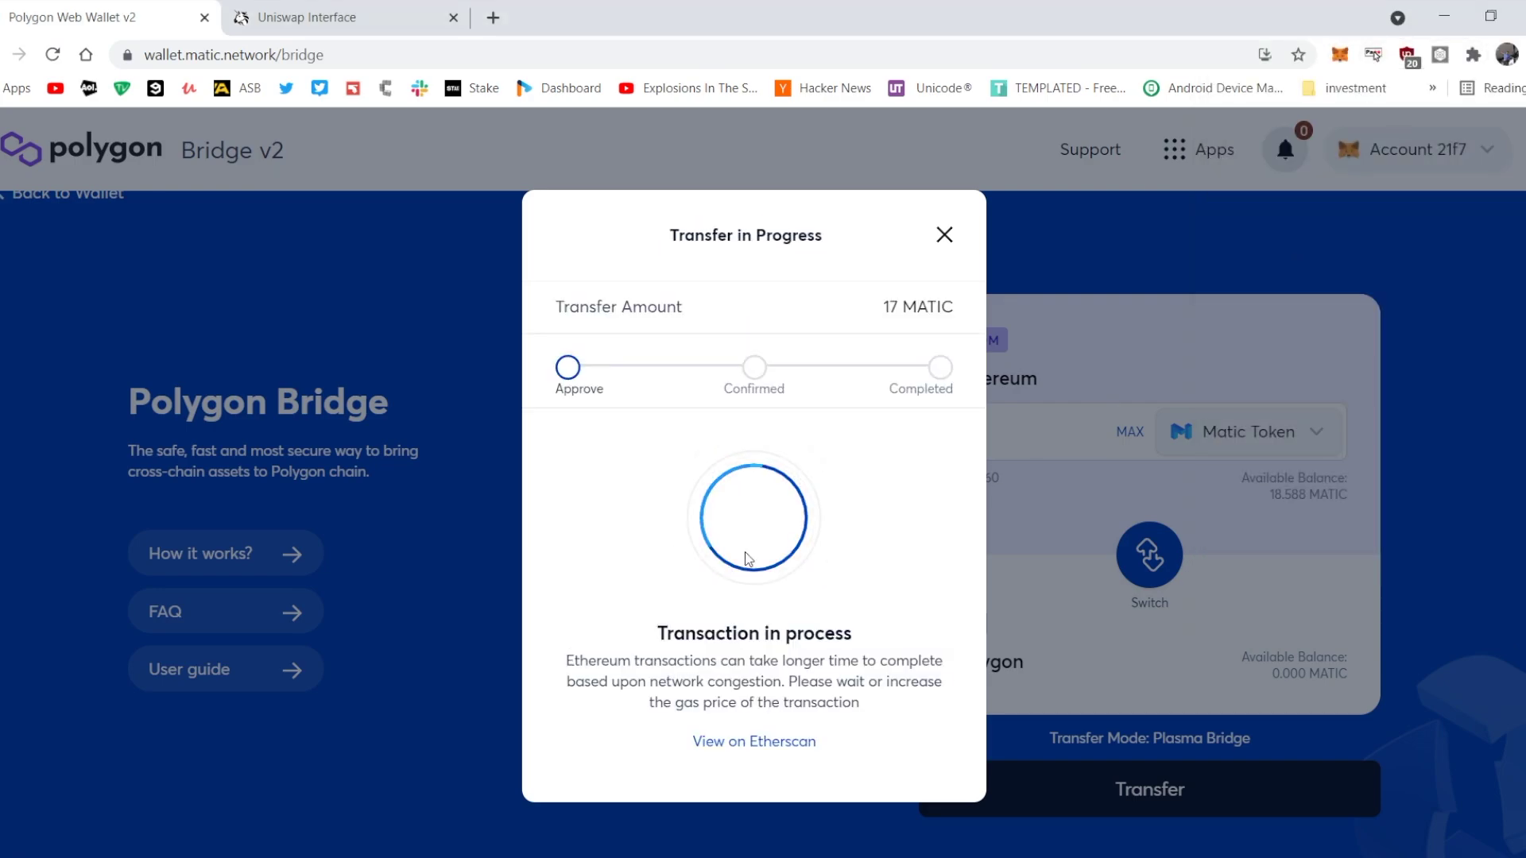
click(1339, 55)
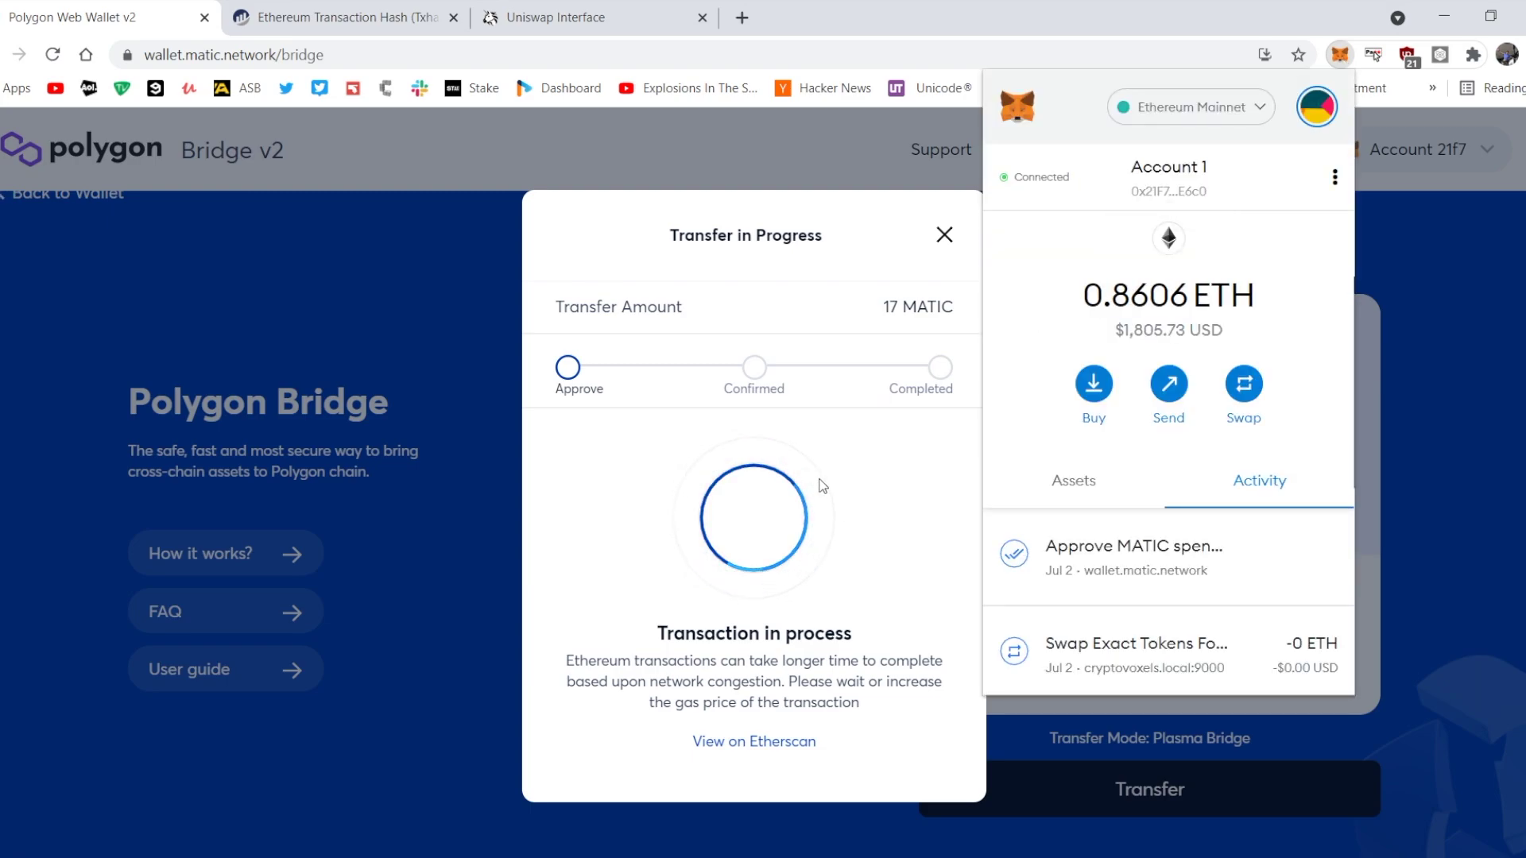
click(884, 475)
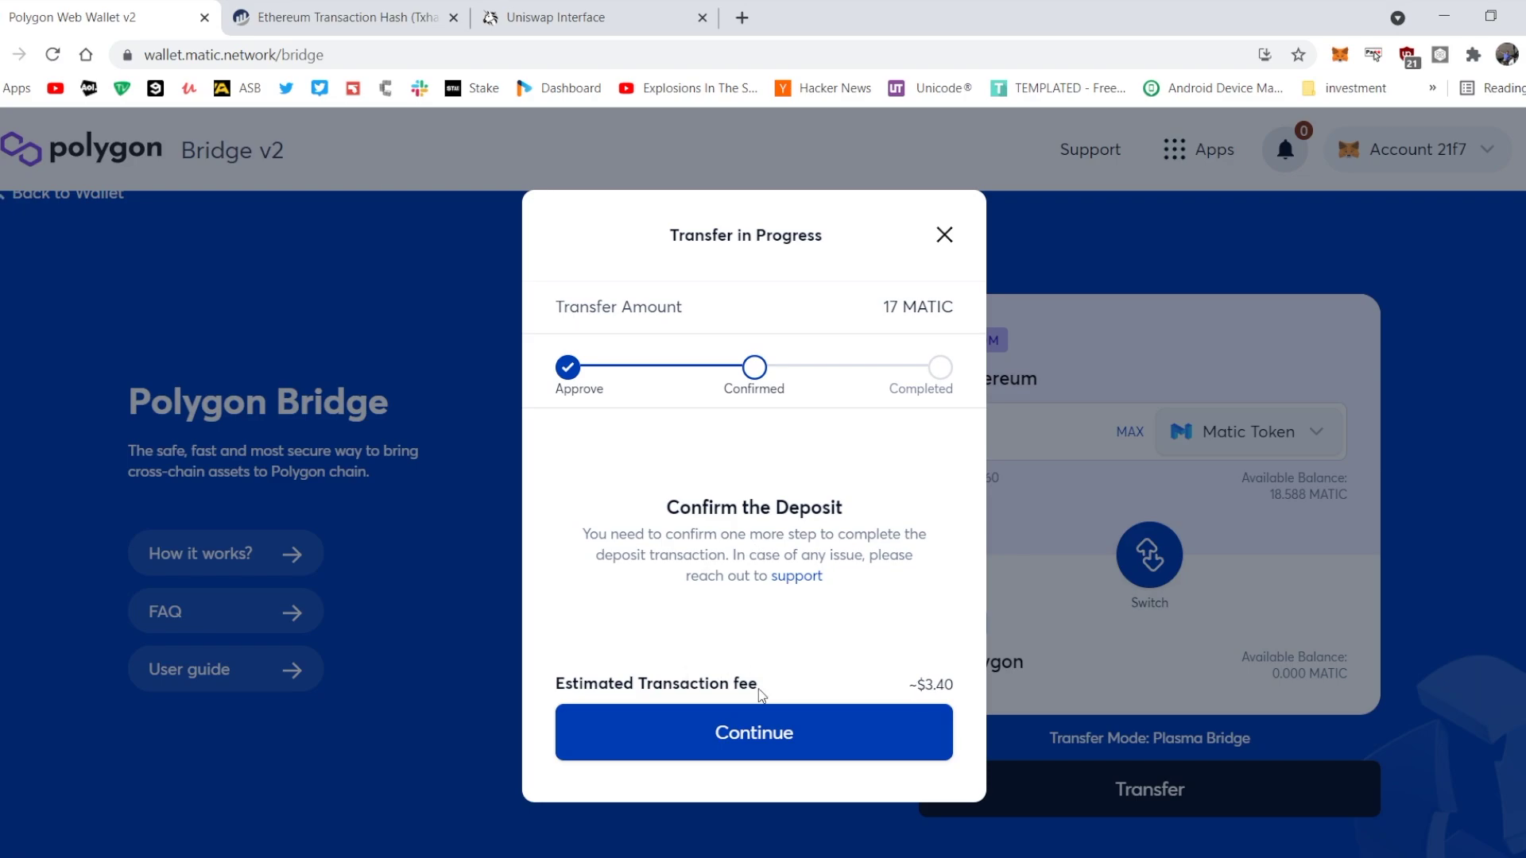
- Continue past Confirm the Deposit and confirm the 17 MATIC deposit transaction in MetaMask
click(805, 742)
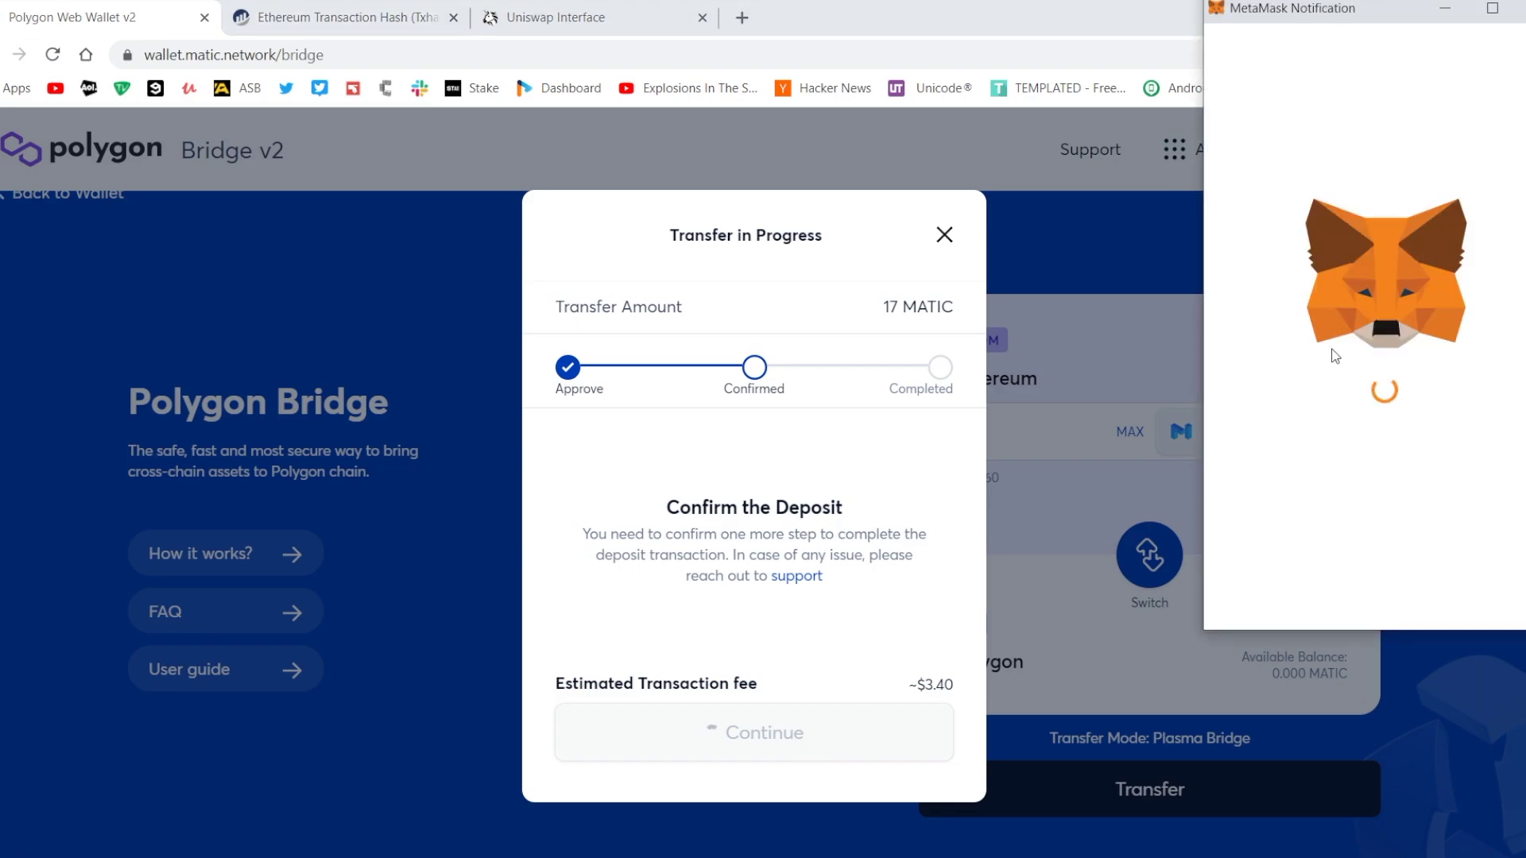
click(1481, 602)
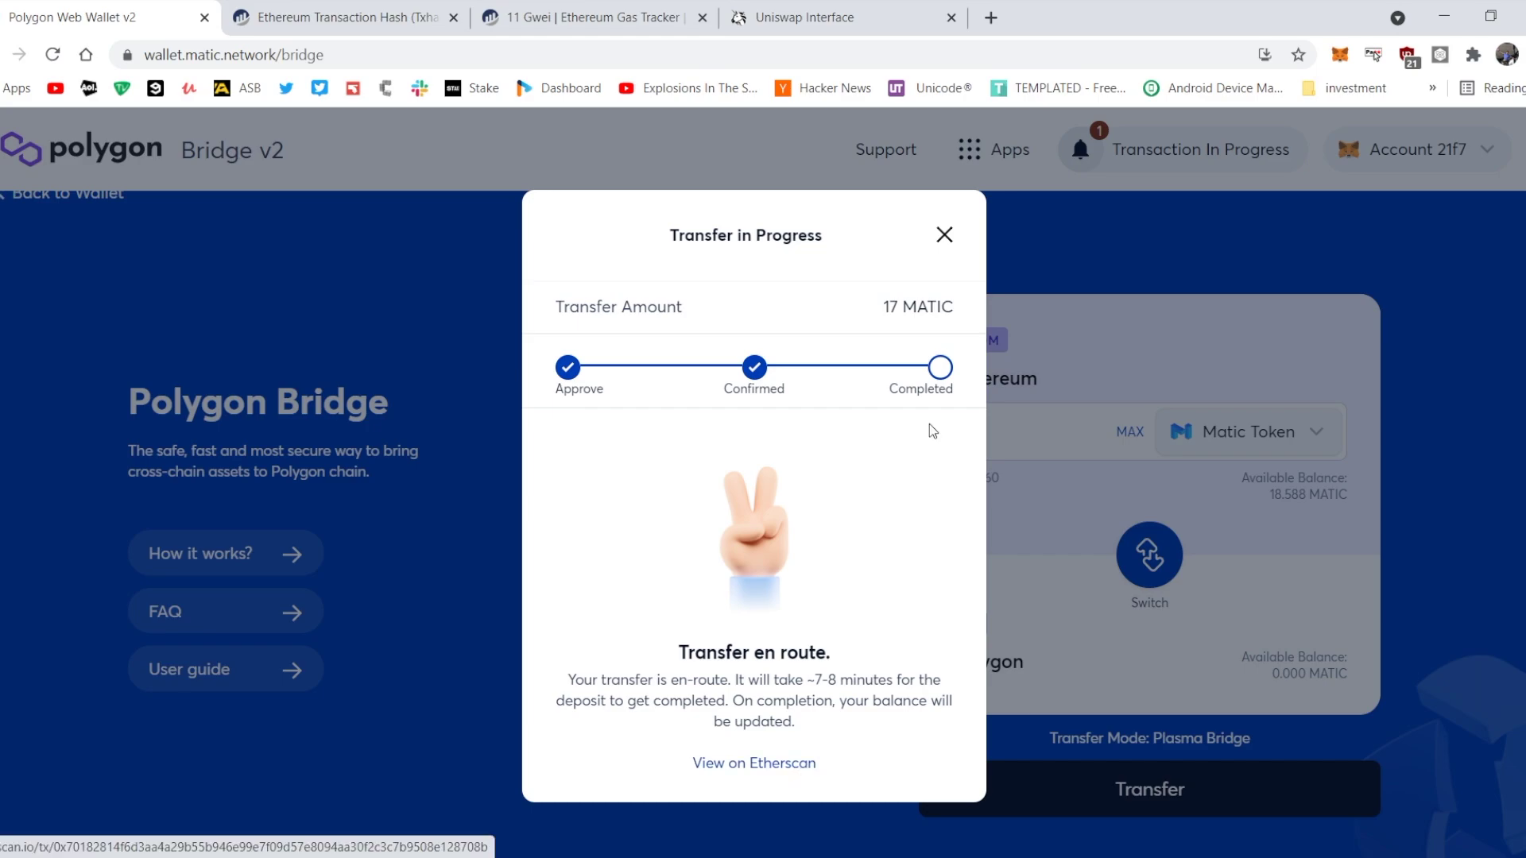
- Close the transfer progress dialog and switch MetaMask to the MATIC network, viewing its Assets
click(945, 236)
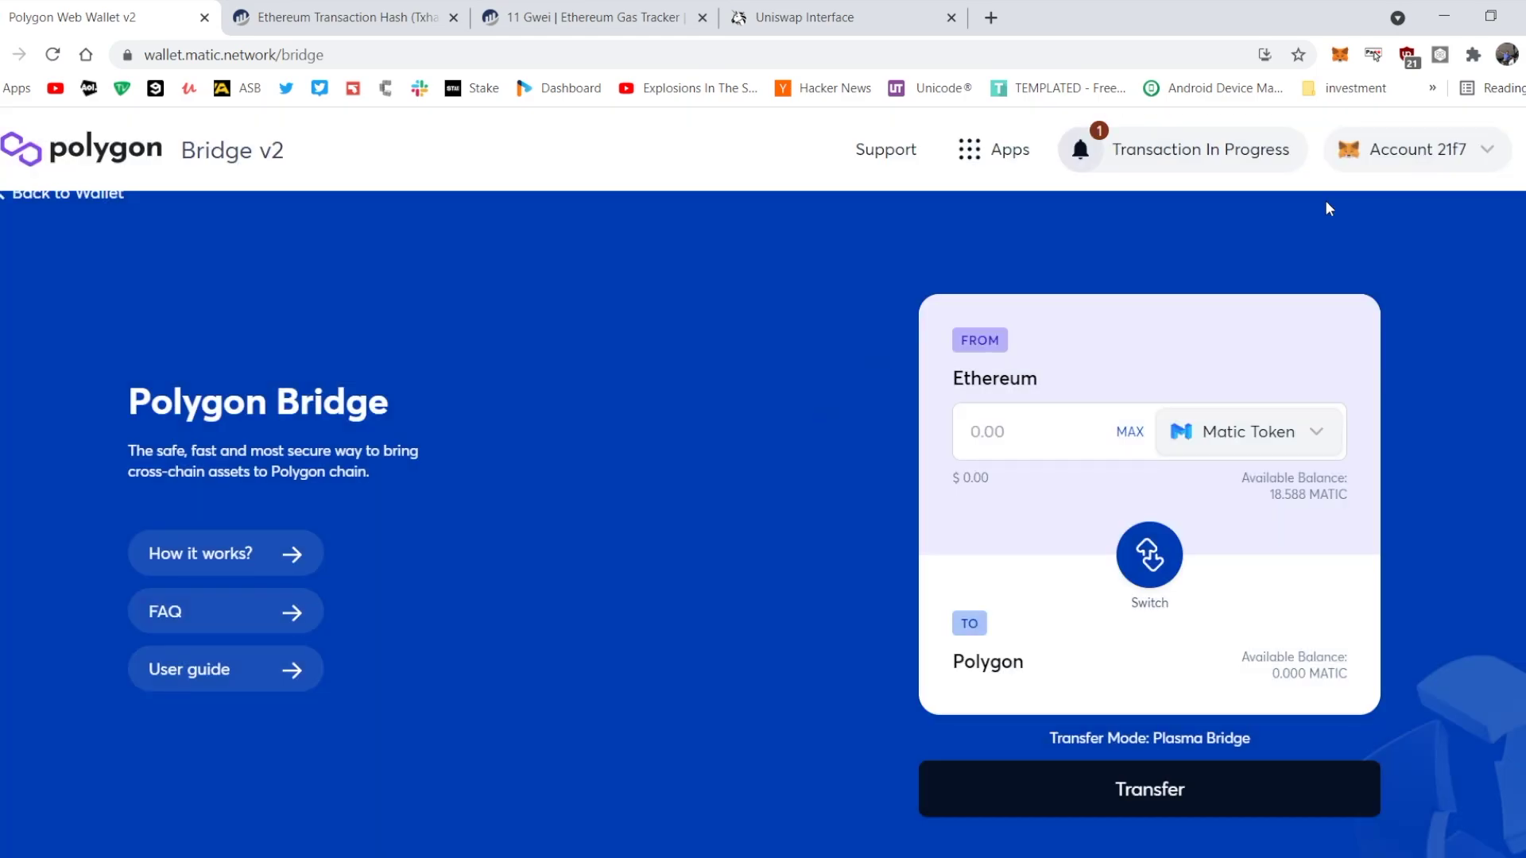
click(1340, 54)
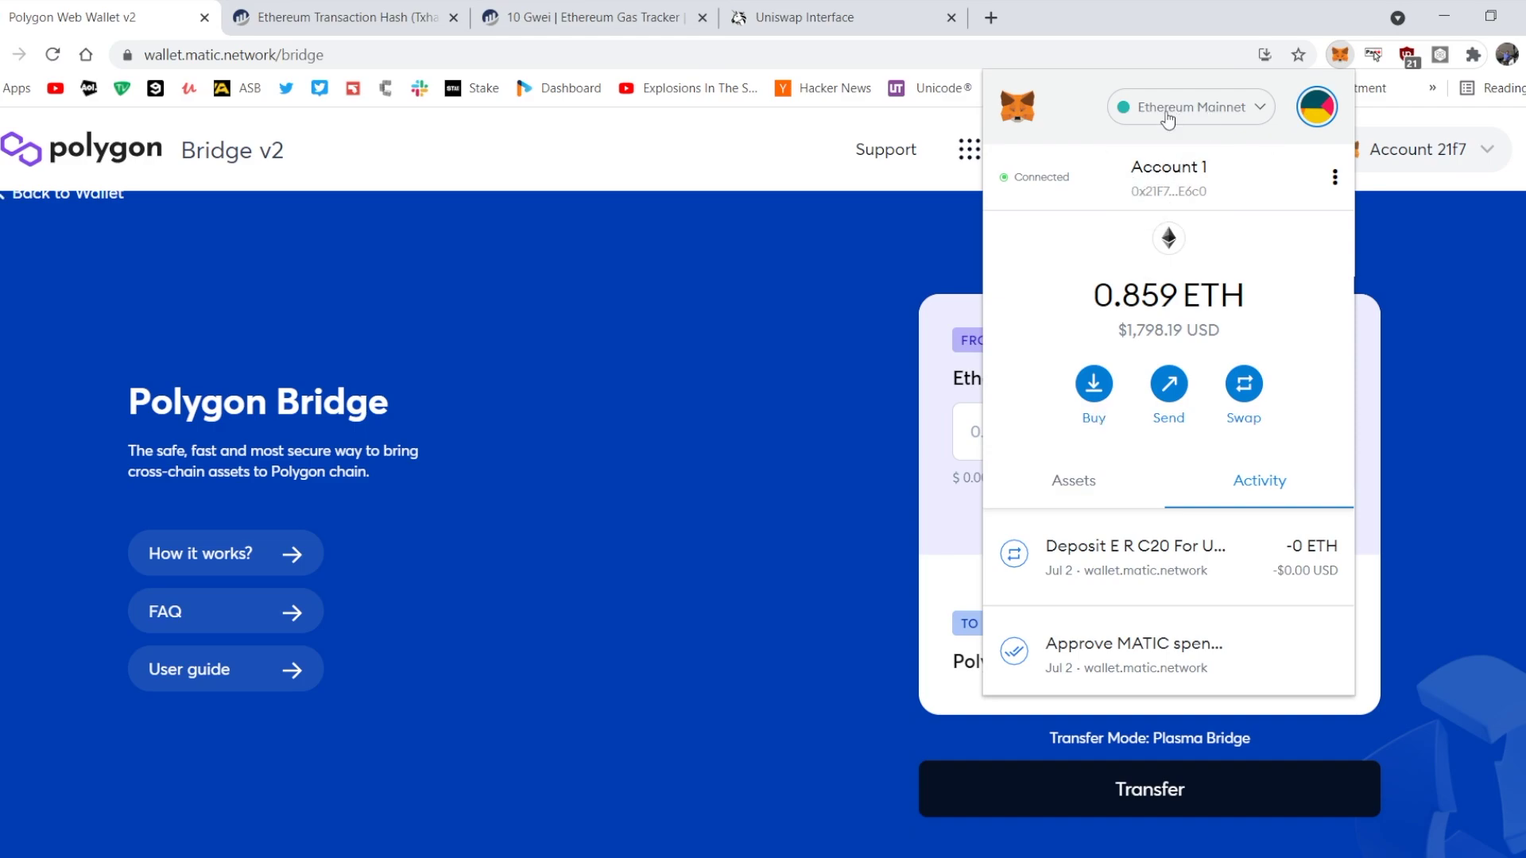
click(1247, 107)
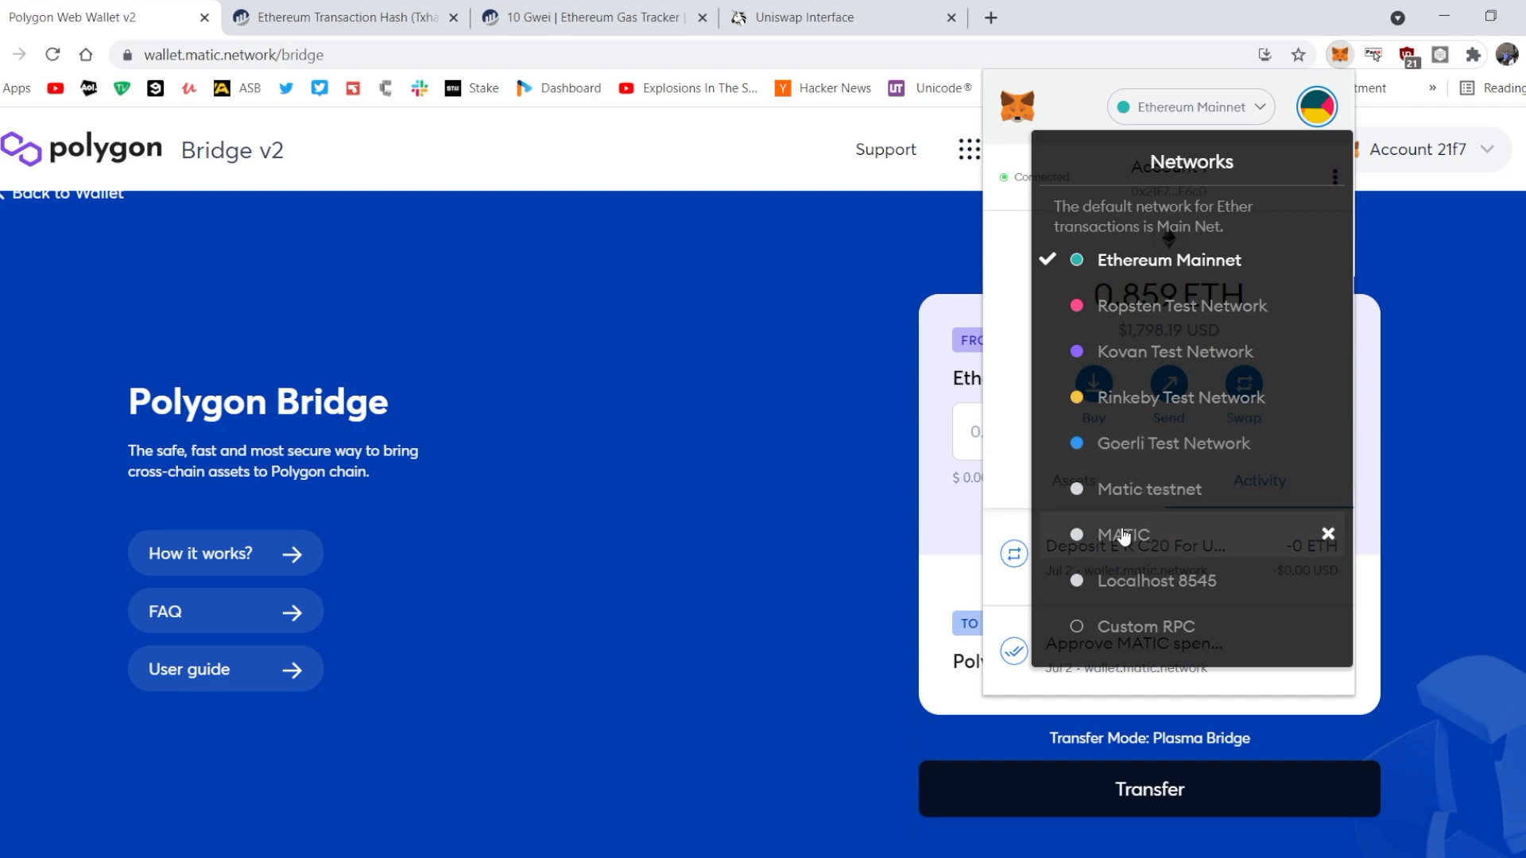
click(1167, 550)
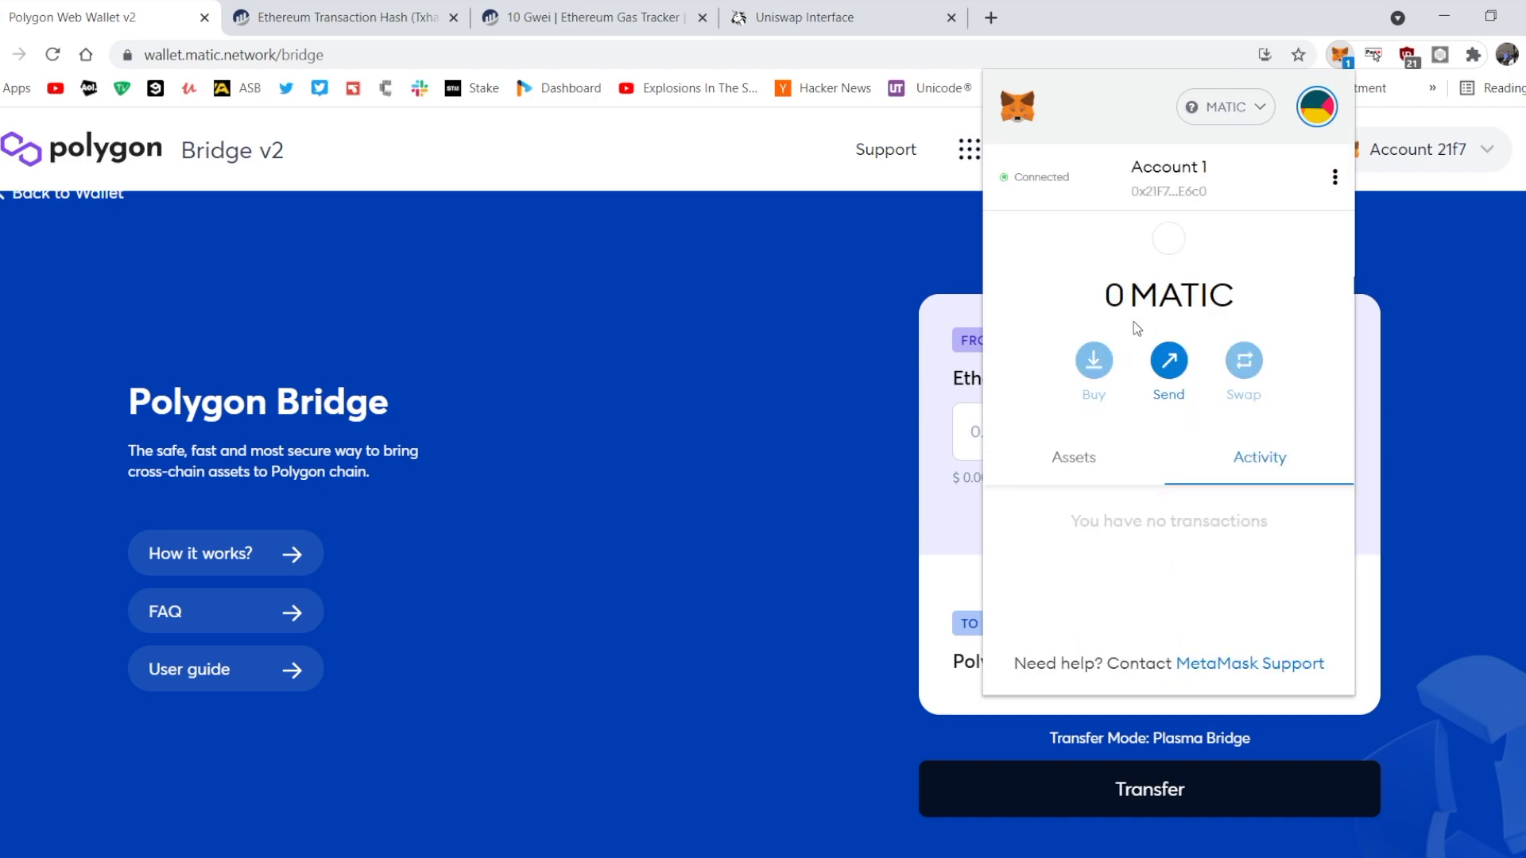
click(1078, 476)
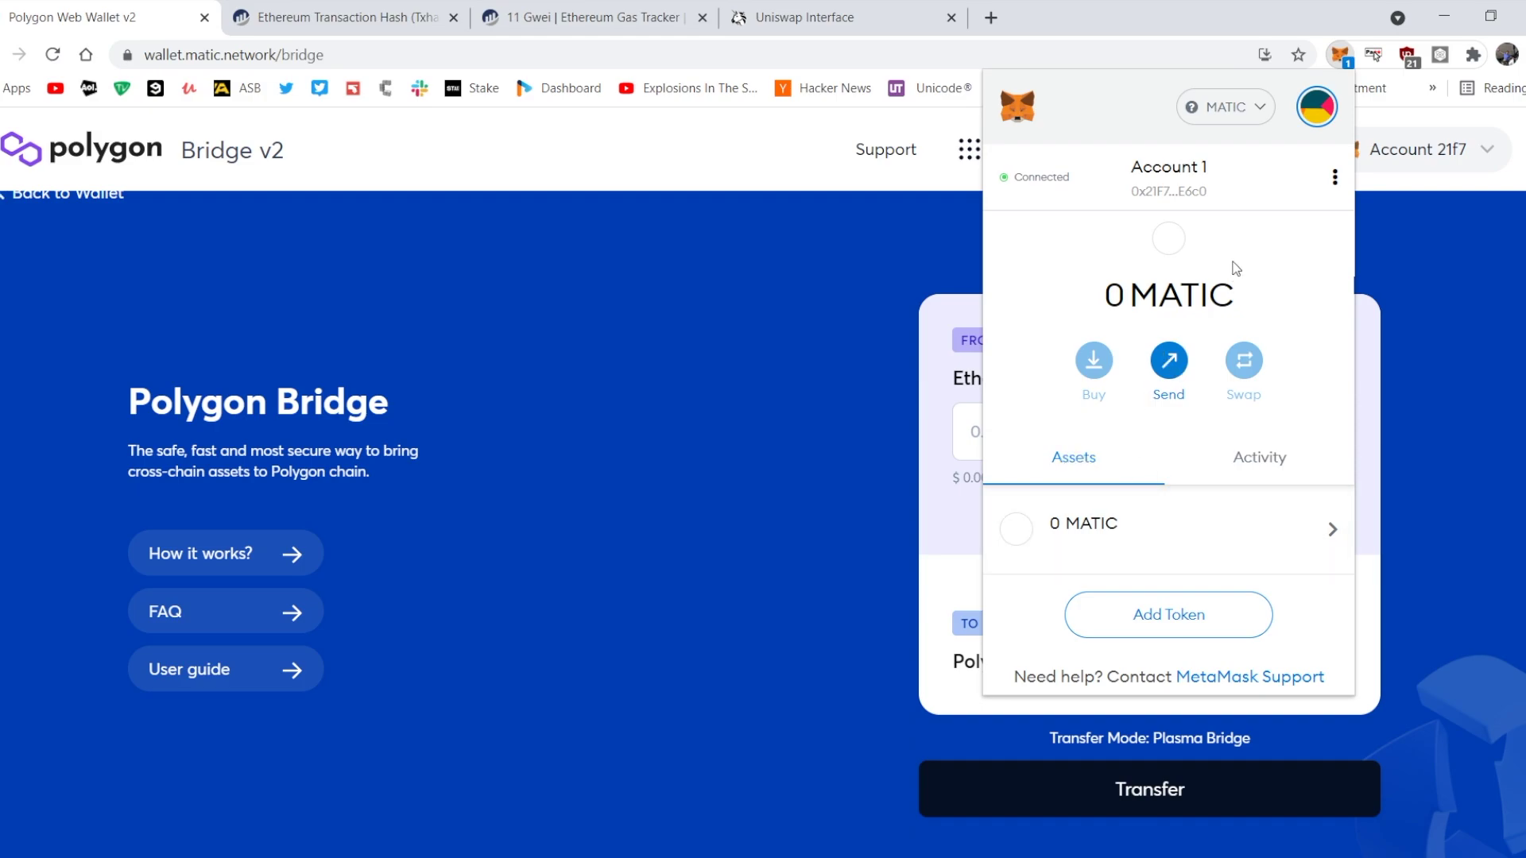